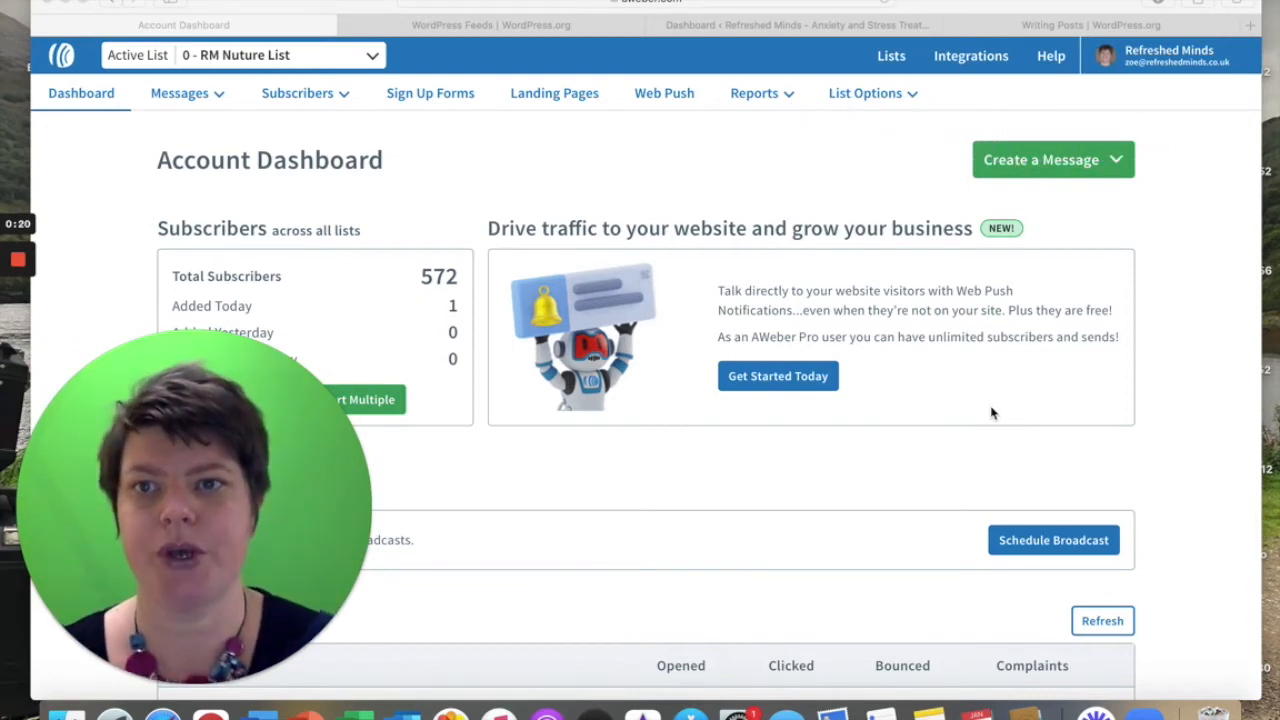
Switch to the Refreshed Minds WordPress dashboard, open the live website from it and reload the page.
left_click(778, 28)
mouse_move(100, 52)
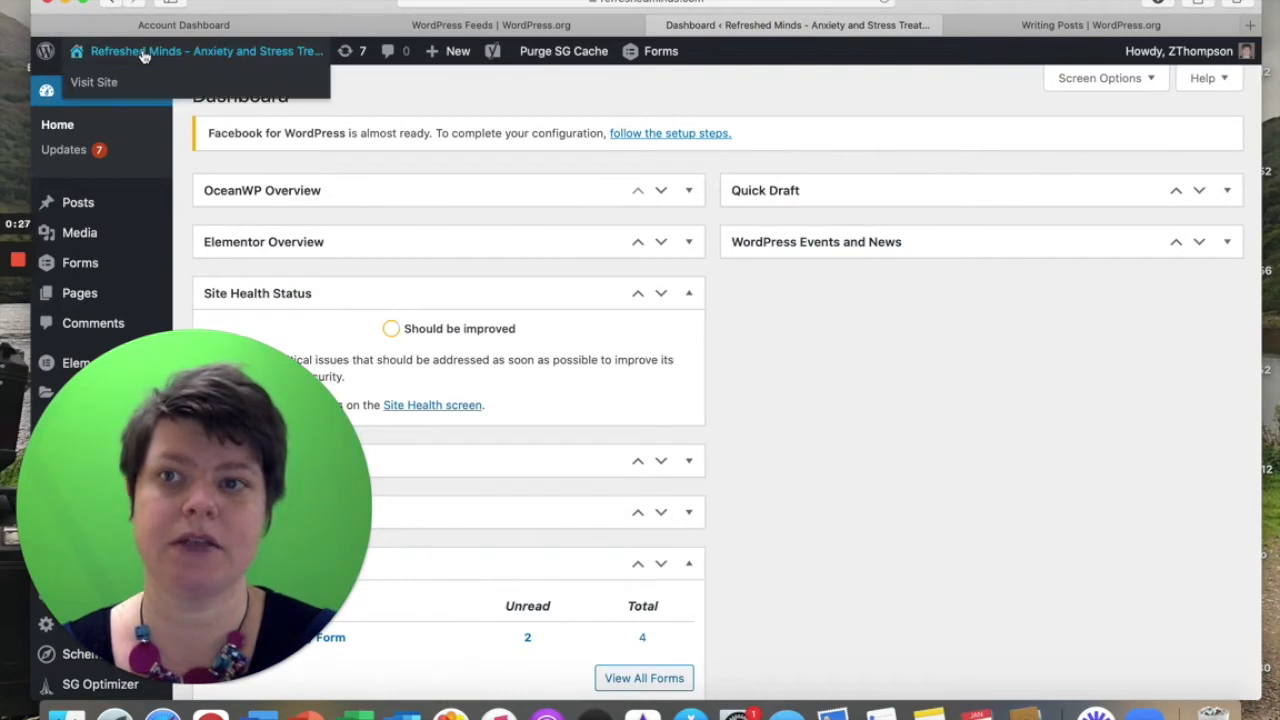
left_click(99, 84)
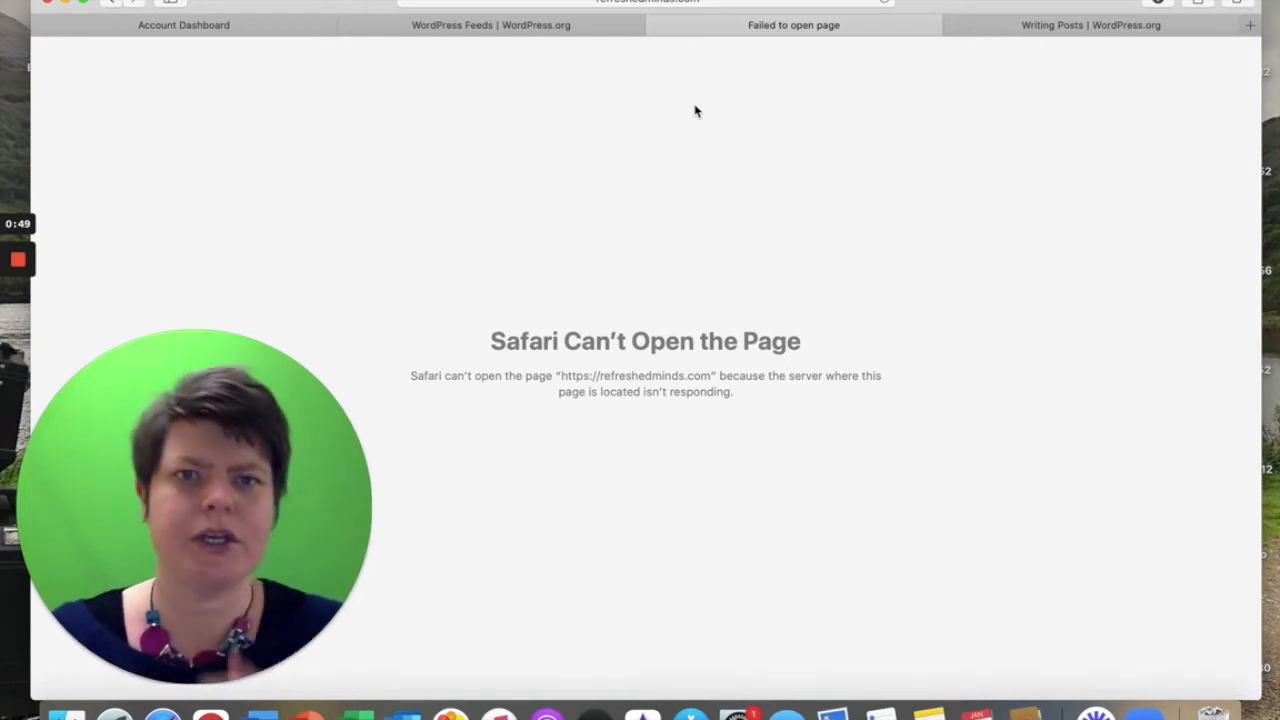
left_click(885, 3)
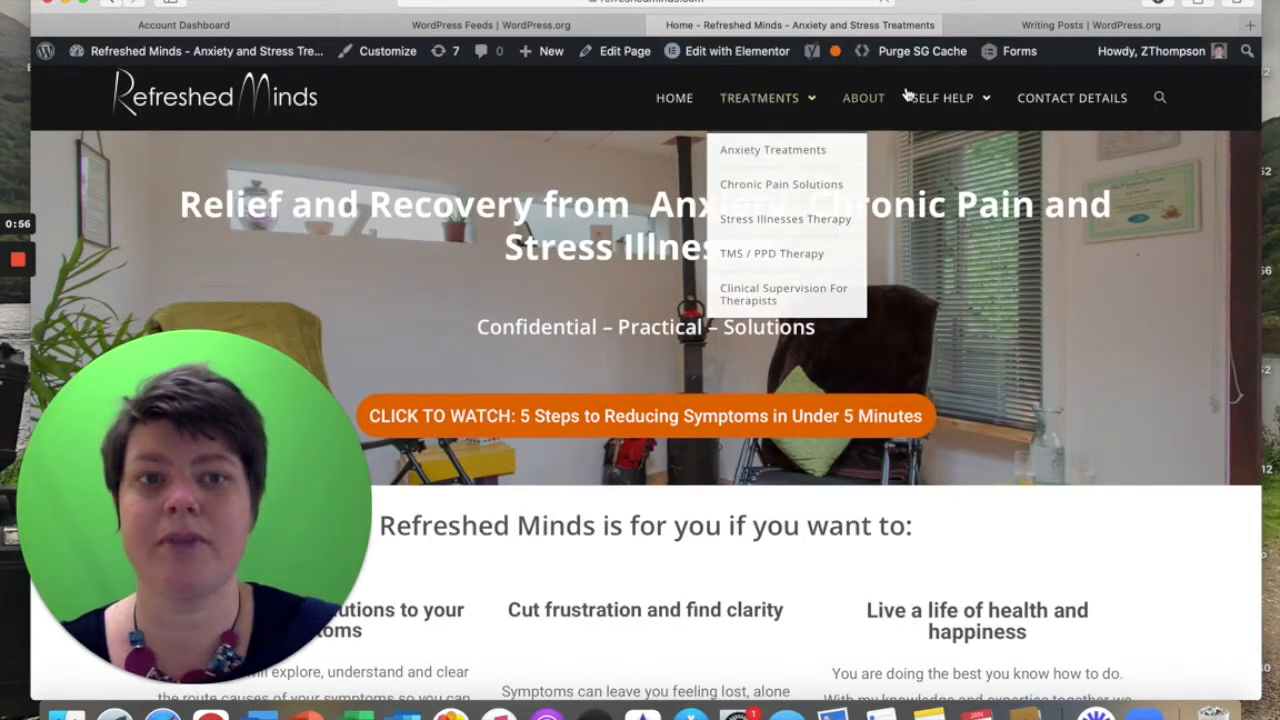
Open the website's Blog page under Self Help and look through the published posts.
mouse_move(948, 106)
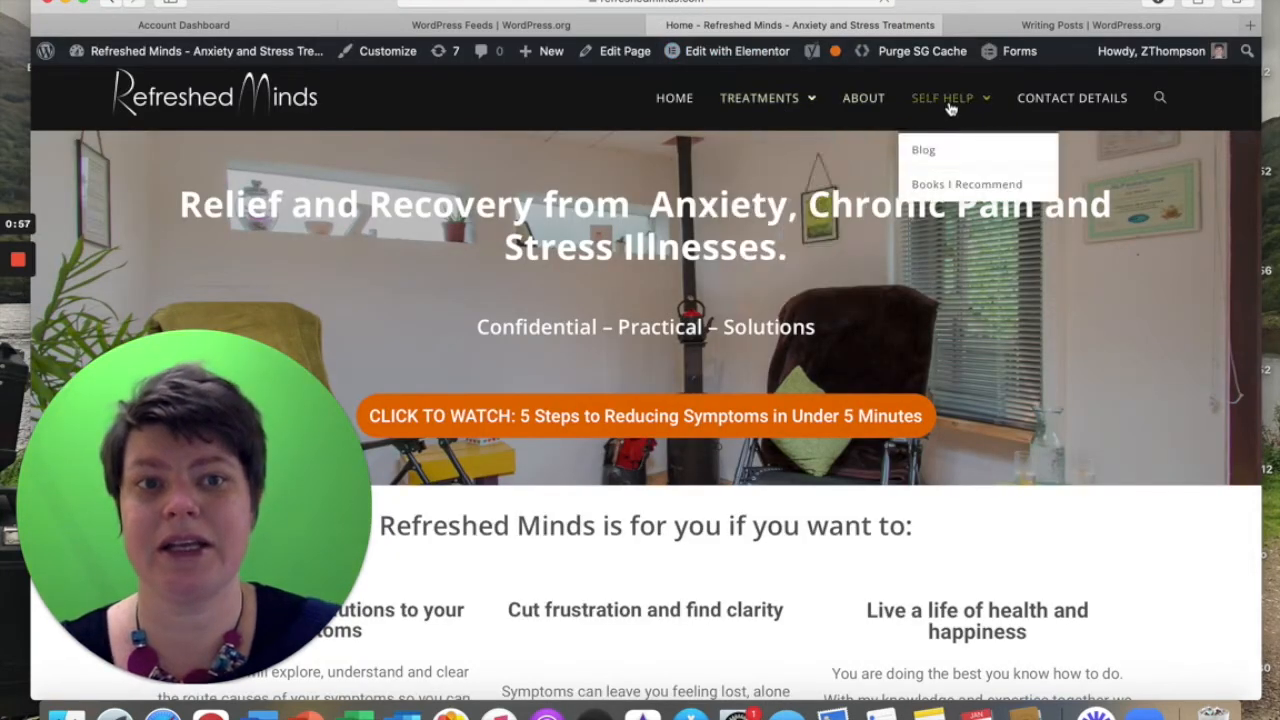
left_click(924, 154)
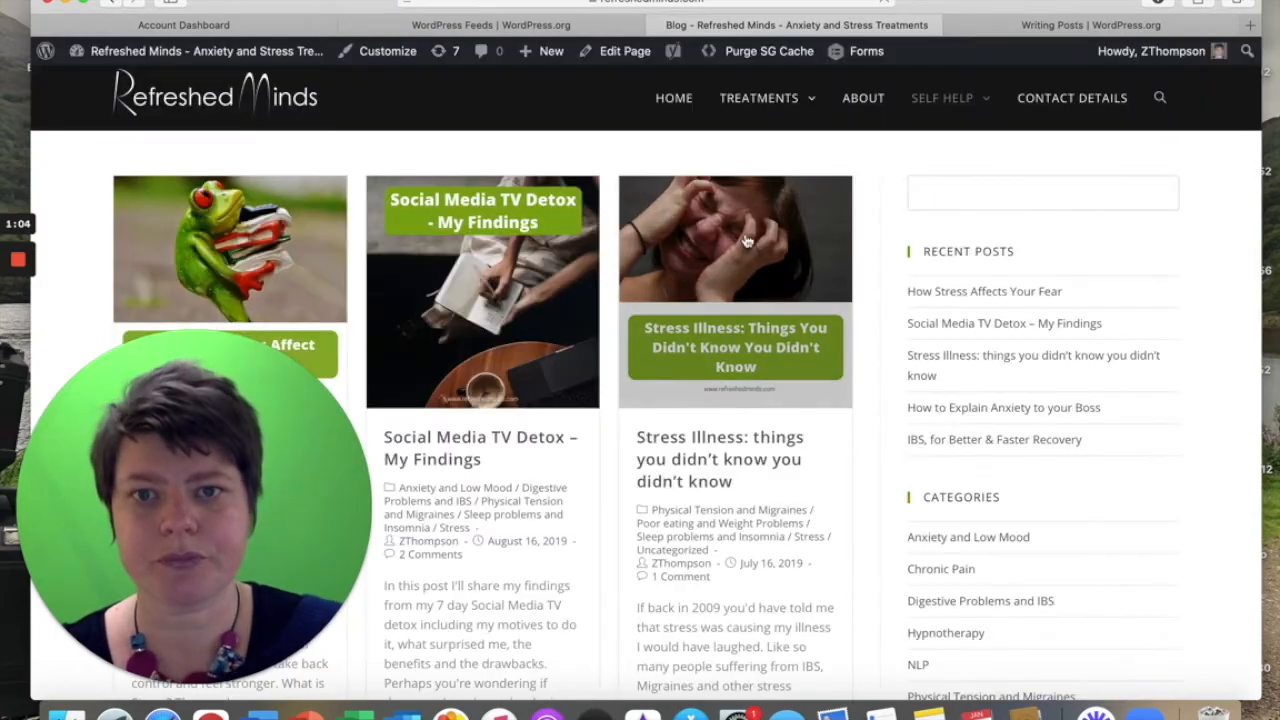
scroll(641, 476, "down", 5)
scroll(641, 476, "down", 12)
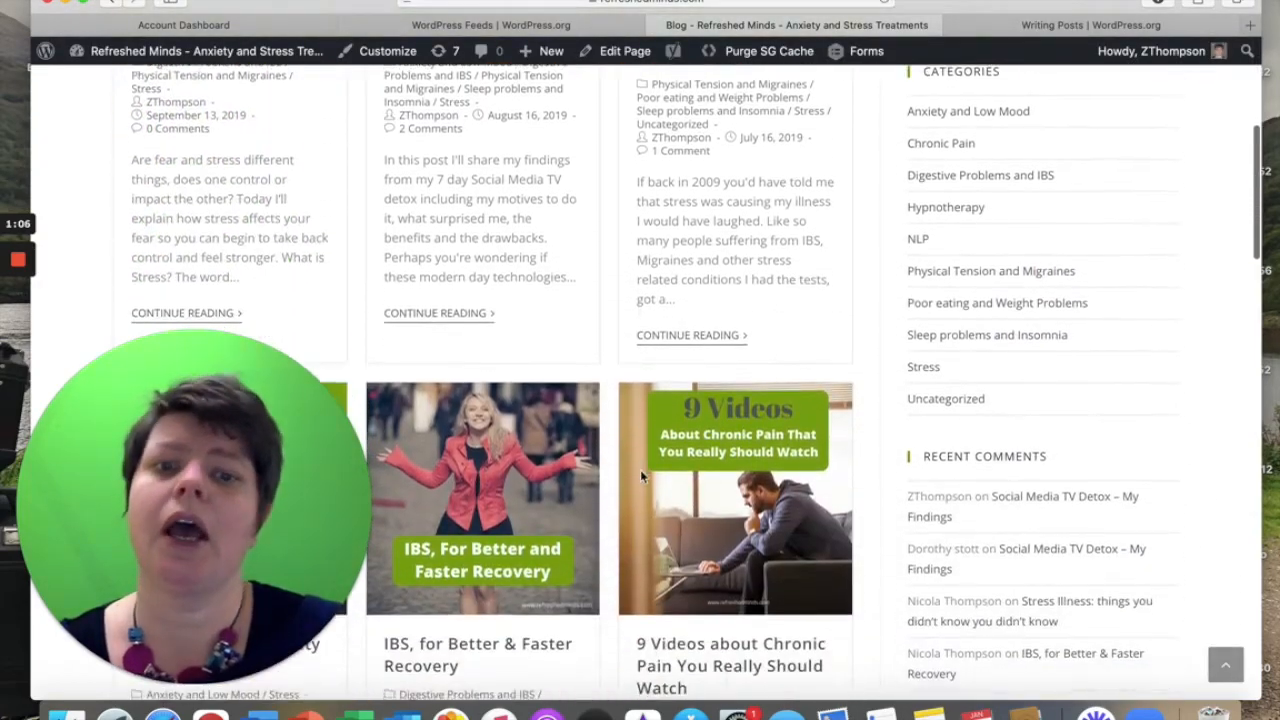
scroll(641, 476, "up", 15)
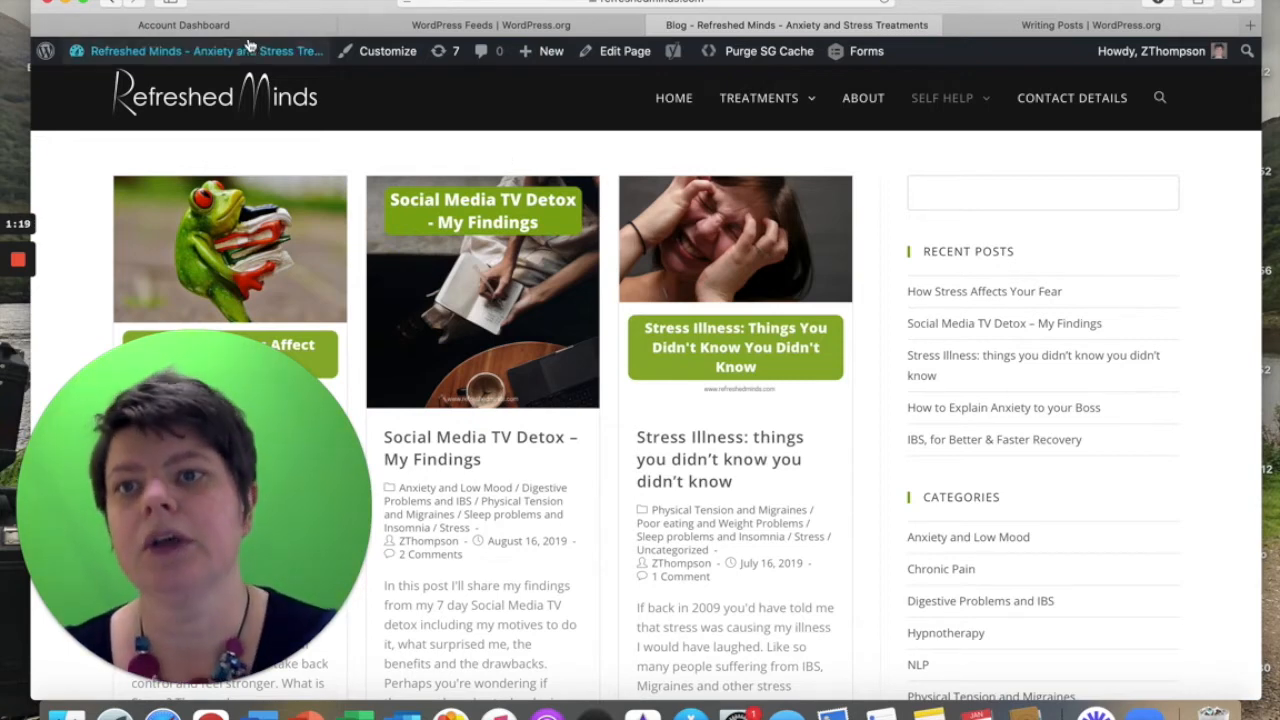
Switch back to AWeber and open the Blog Broadcasts page for the RM Nuture List.
left_click(183, 25)
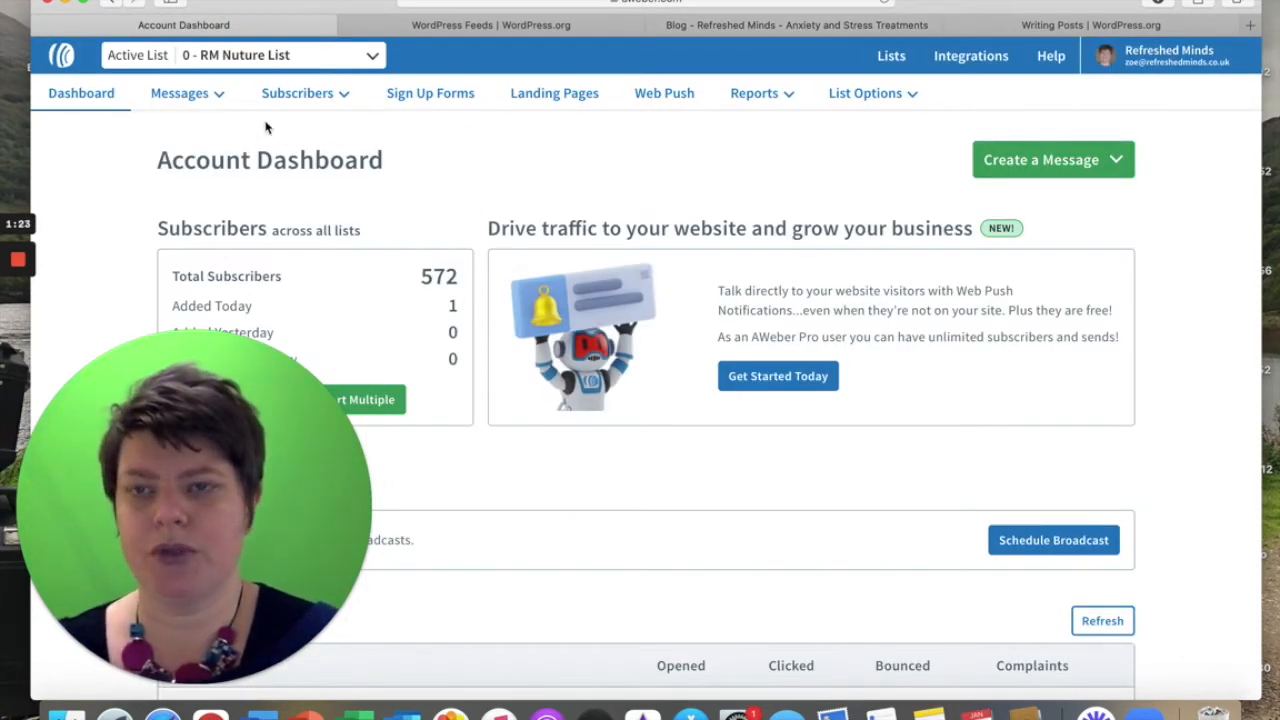
mouse_move(326, 117)
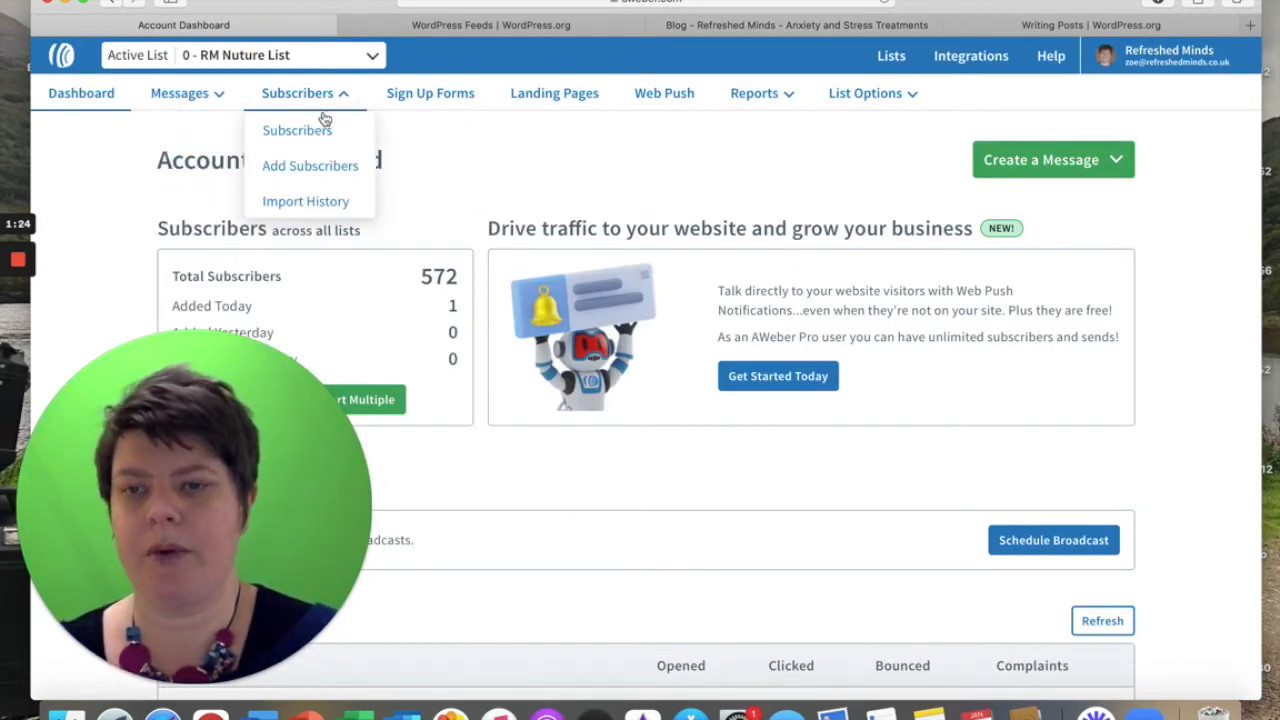
mouse_move(214, 94)
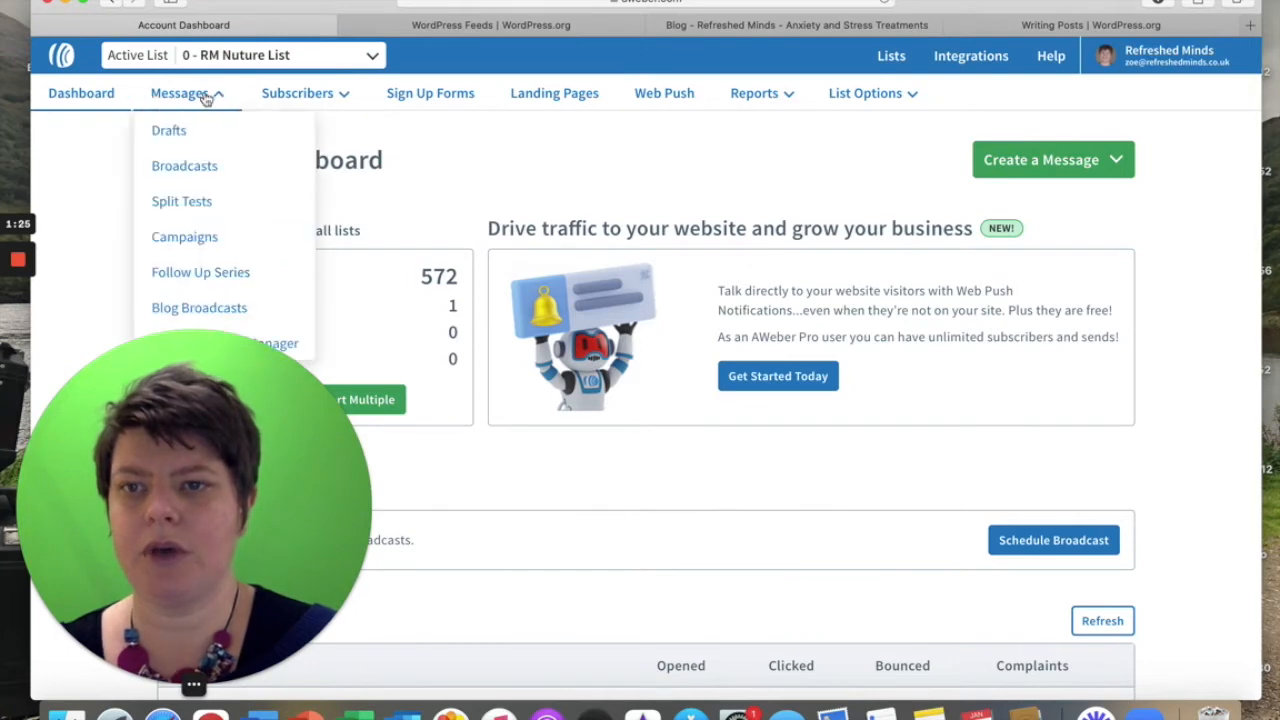
left_click(242, 308)
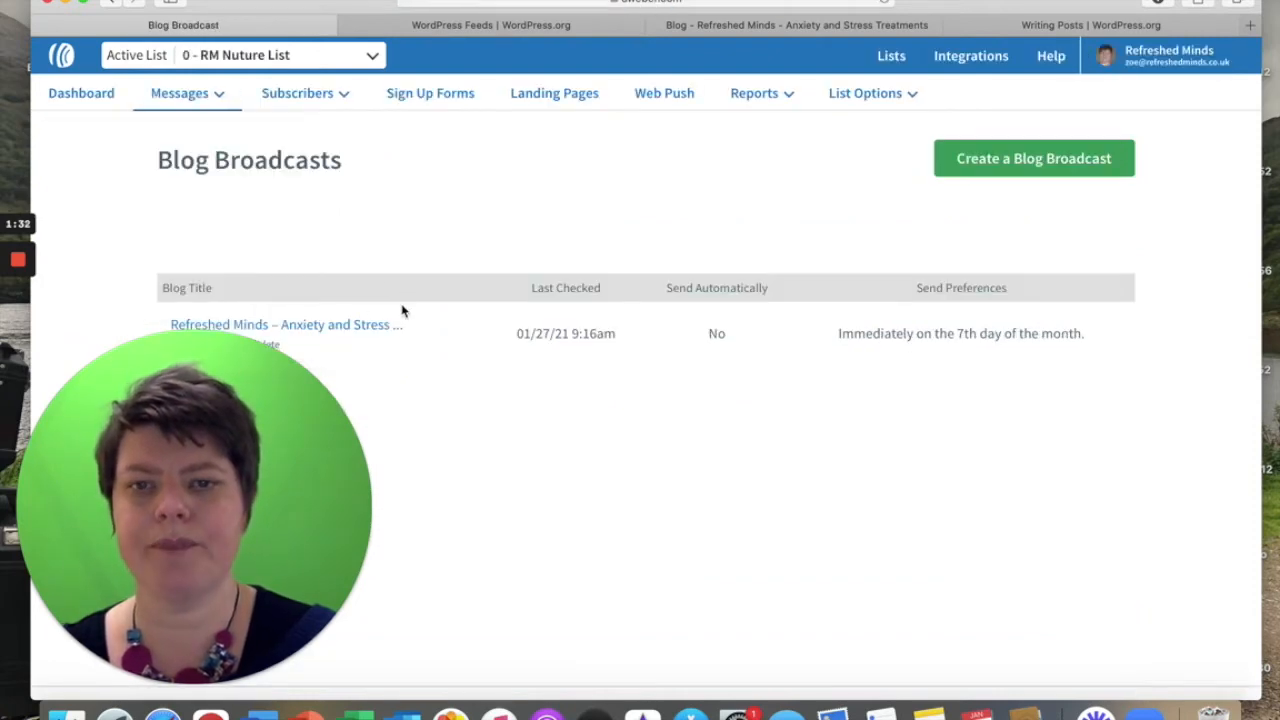
Delete the existing Refreshed Minds blog broadcast and confirm the deletion.
left_click_drag(198, 467, 1071, 430)
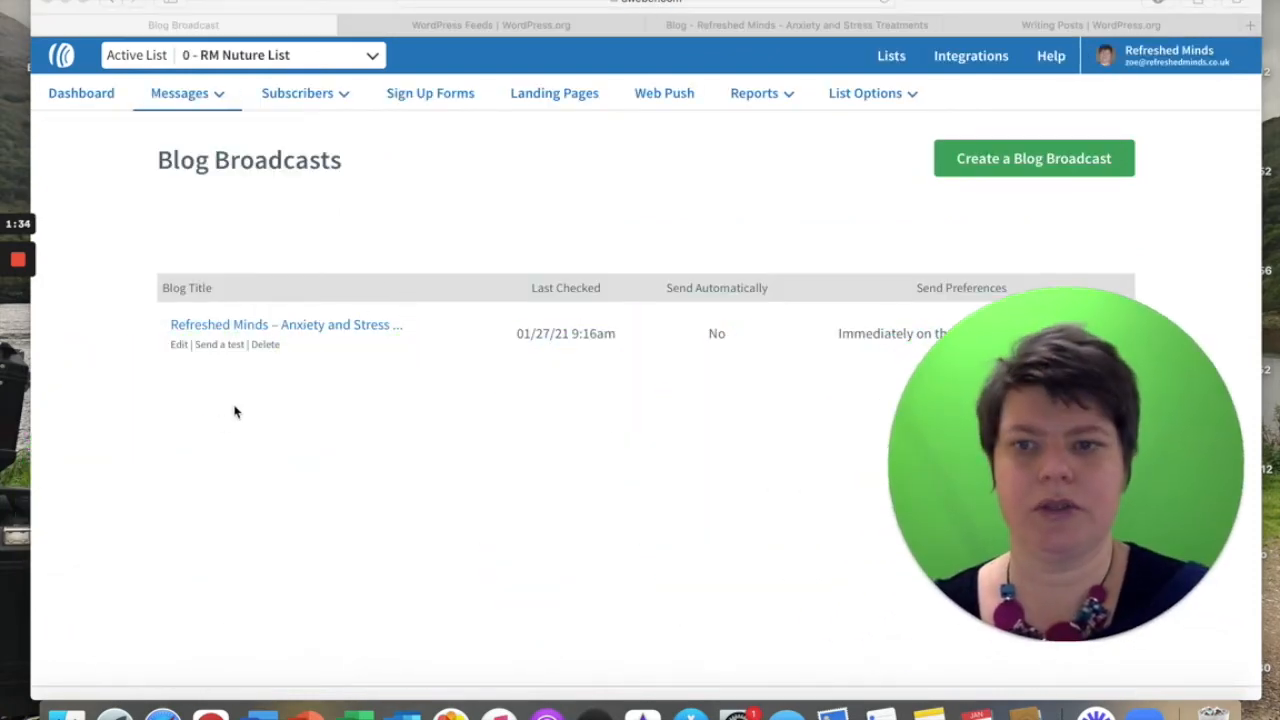
left_click(266, 346)
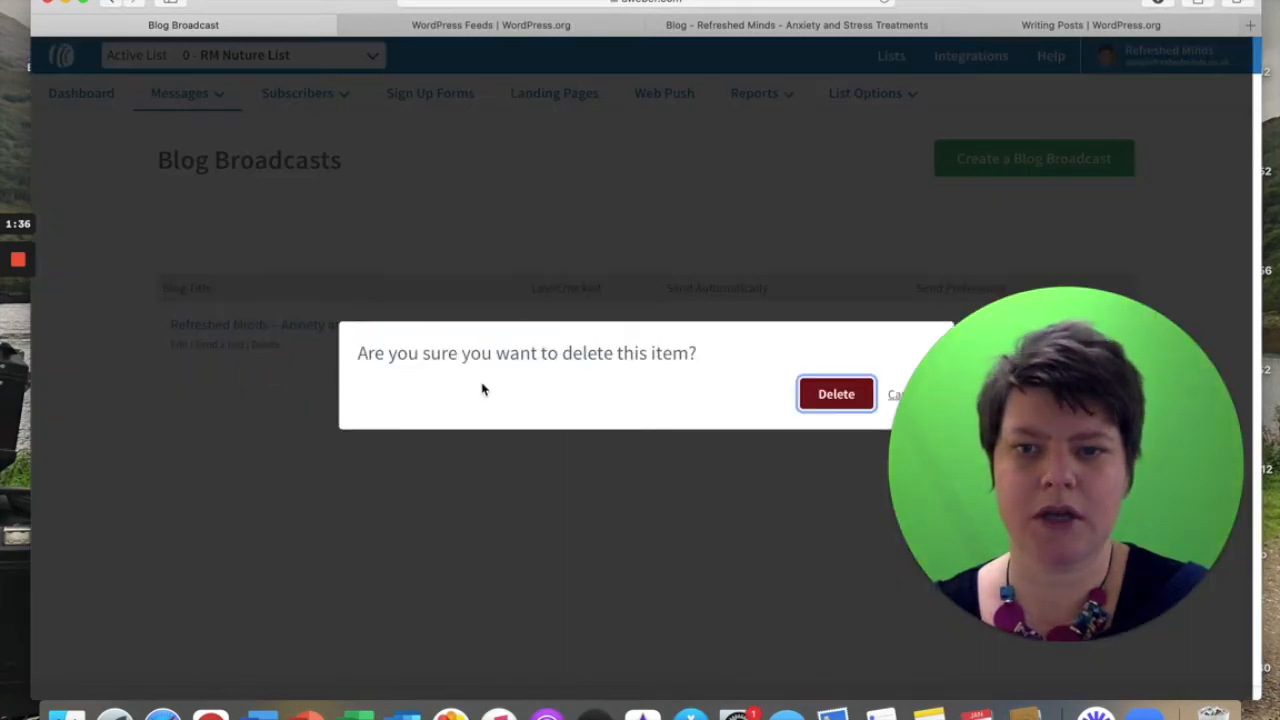
left_click(824, 393)
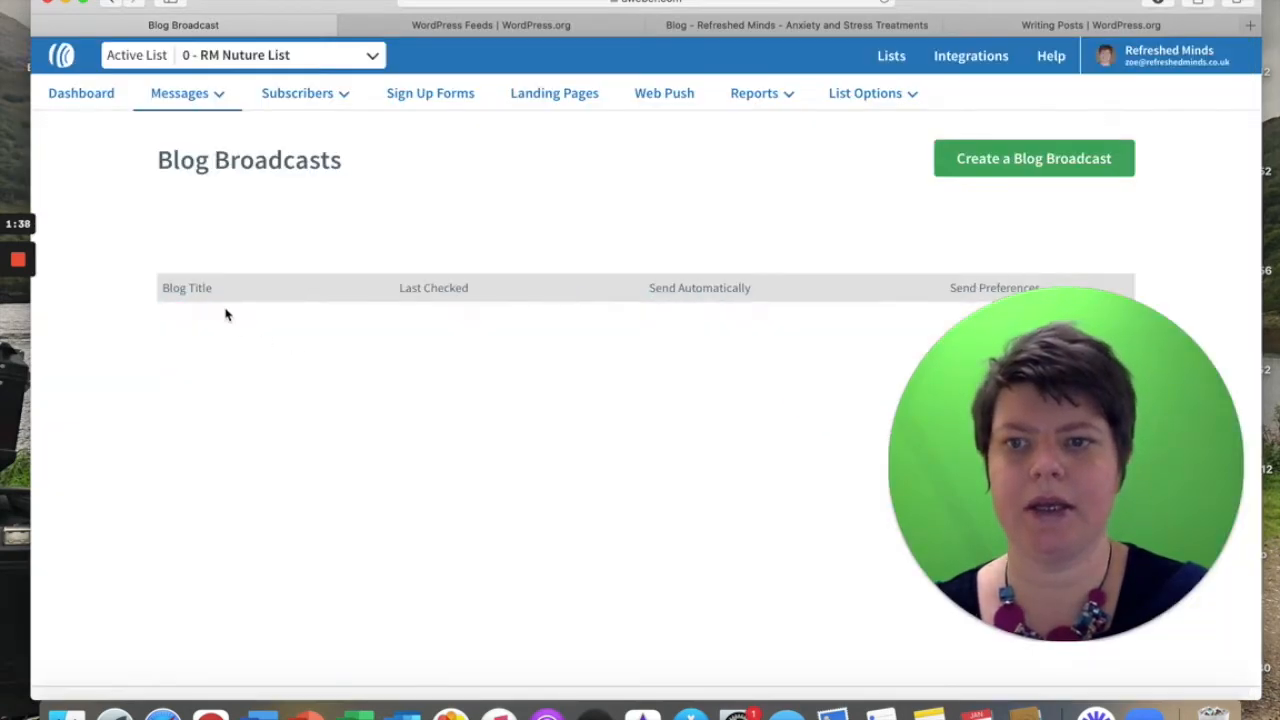
Start a new blog broadcast and look up the possible RSS feed URL formats on the WordPress Feeds page.
left_click(1026, 170)
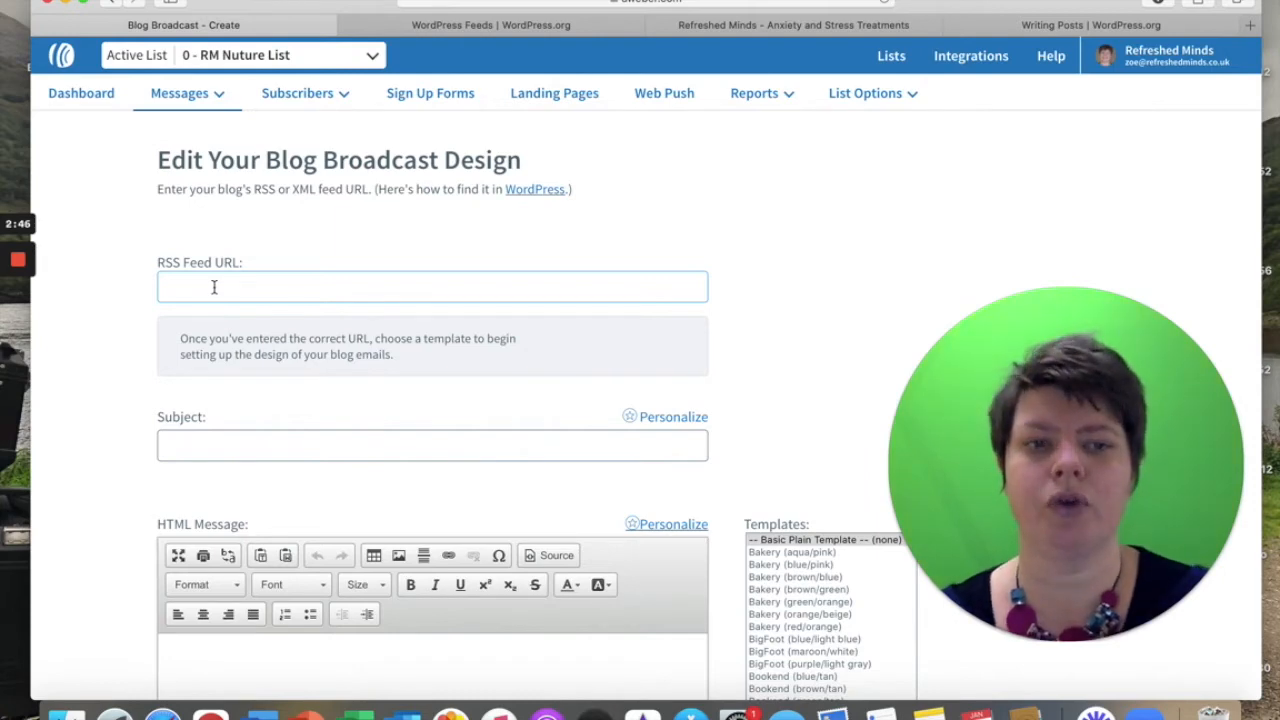
left_click(465, 26)
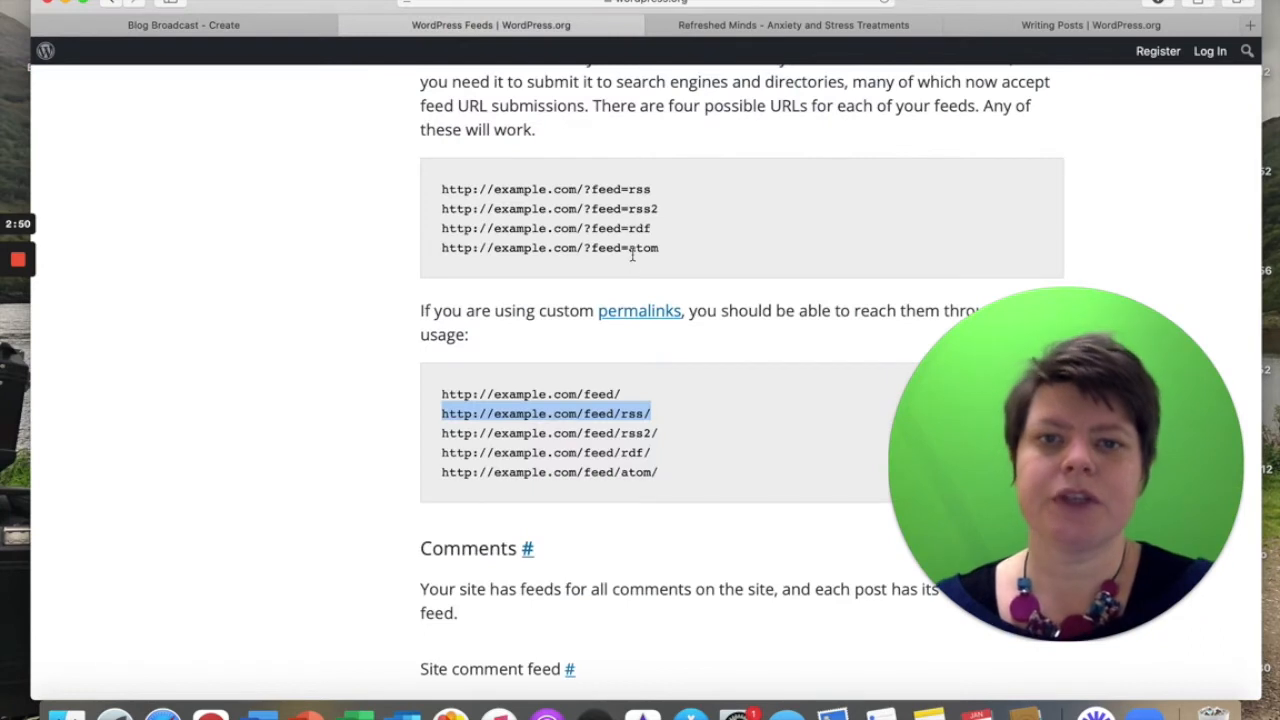
scroll(670, 218, "up", 3)
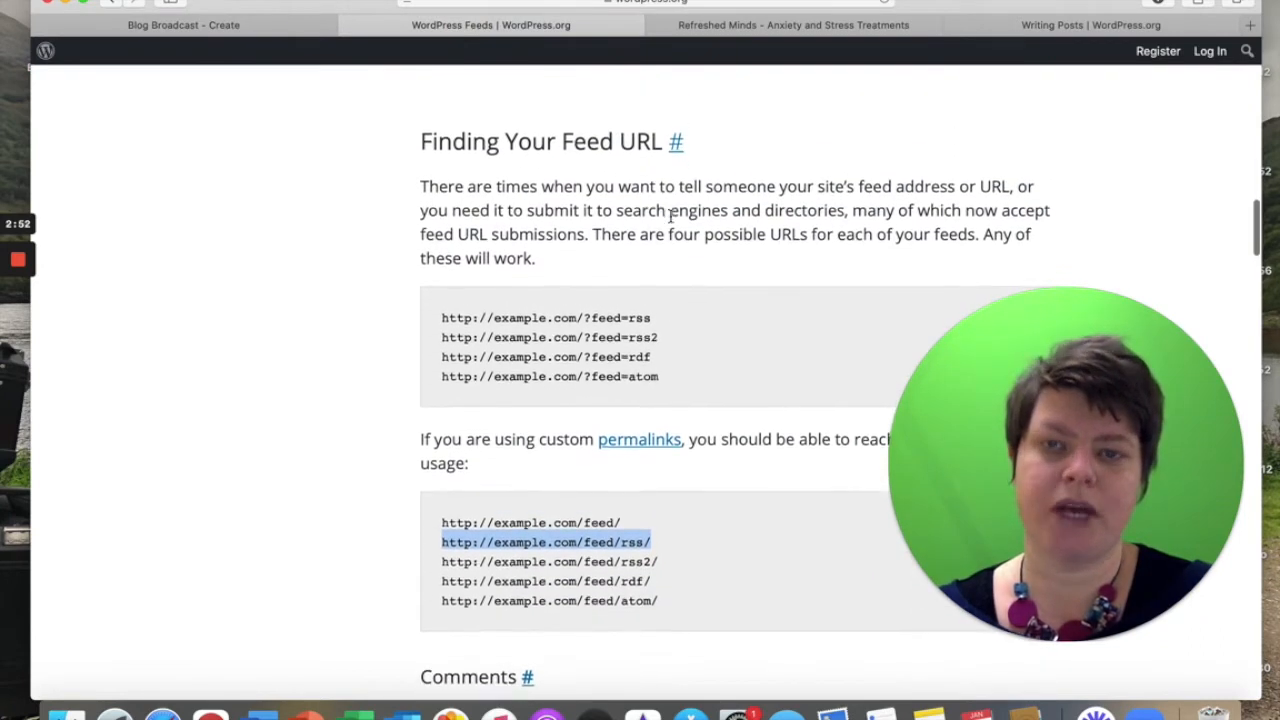
scroll(670, 218, "down", 2)
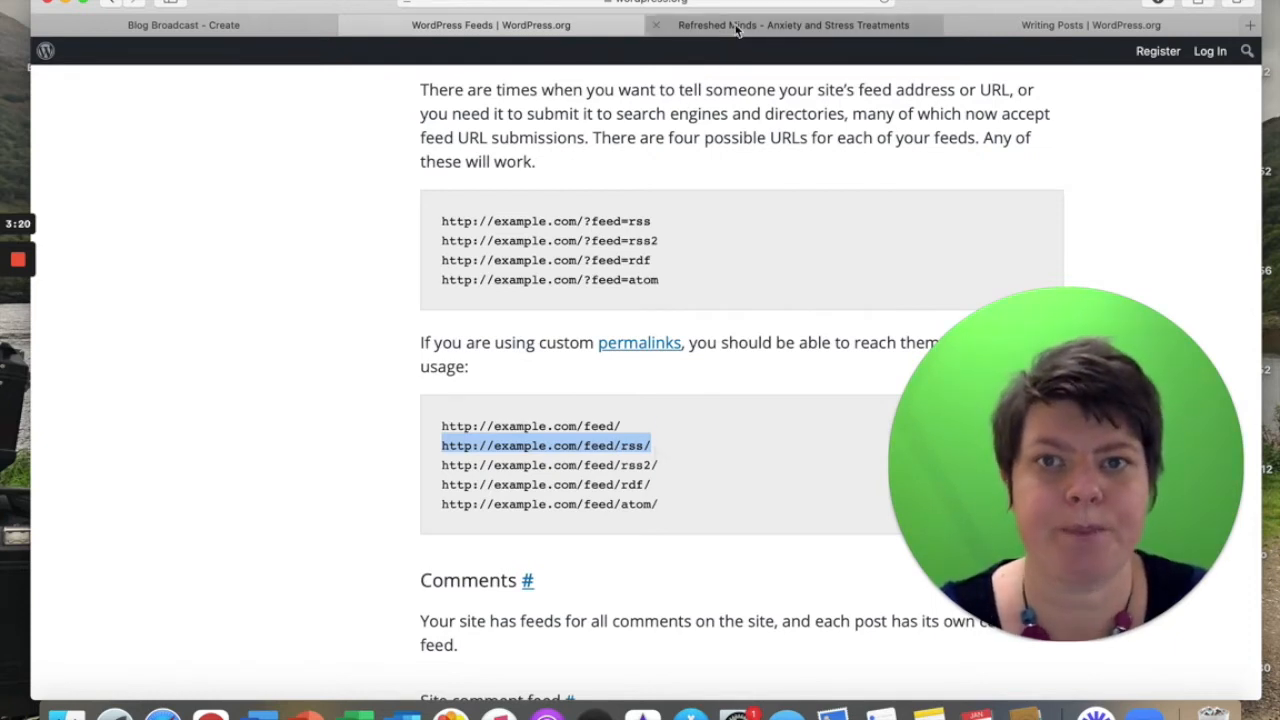
left_click(263, 28)
left_click(198, 292)
type("http://example.com/feed/rss/")
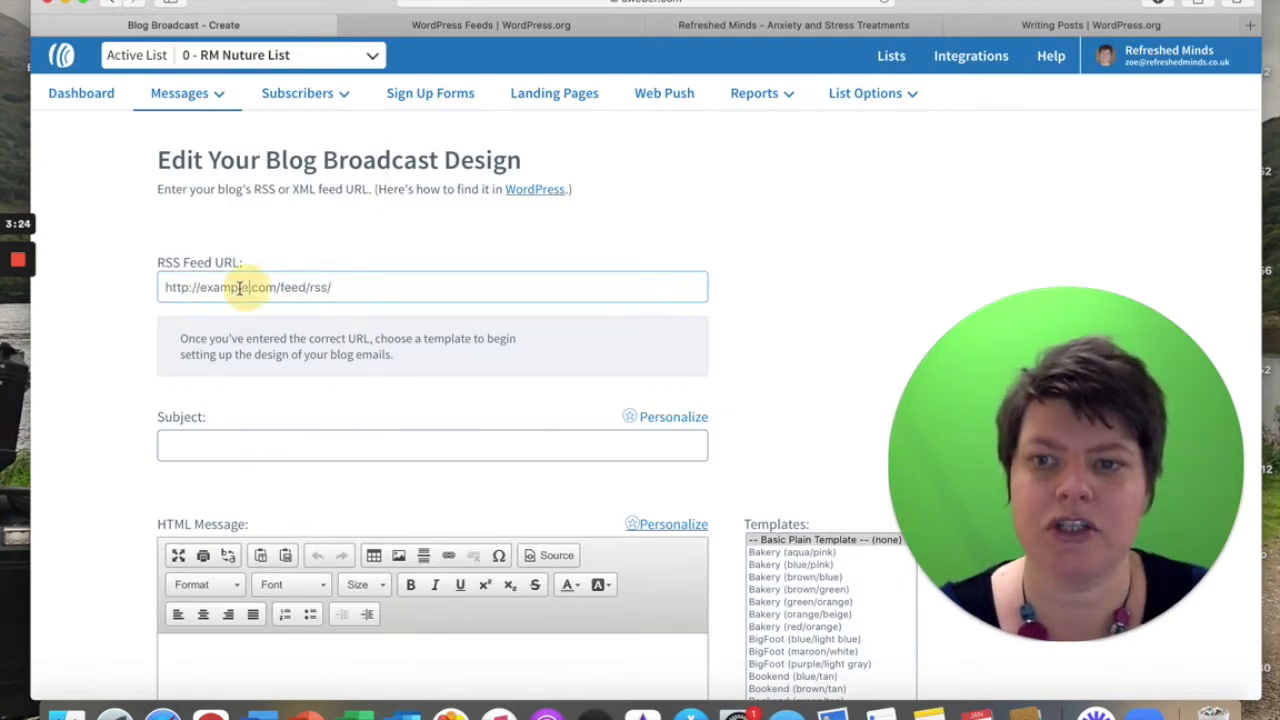
left_click_drag(248, 287, 196, 287)
type("refre")
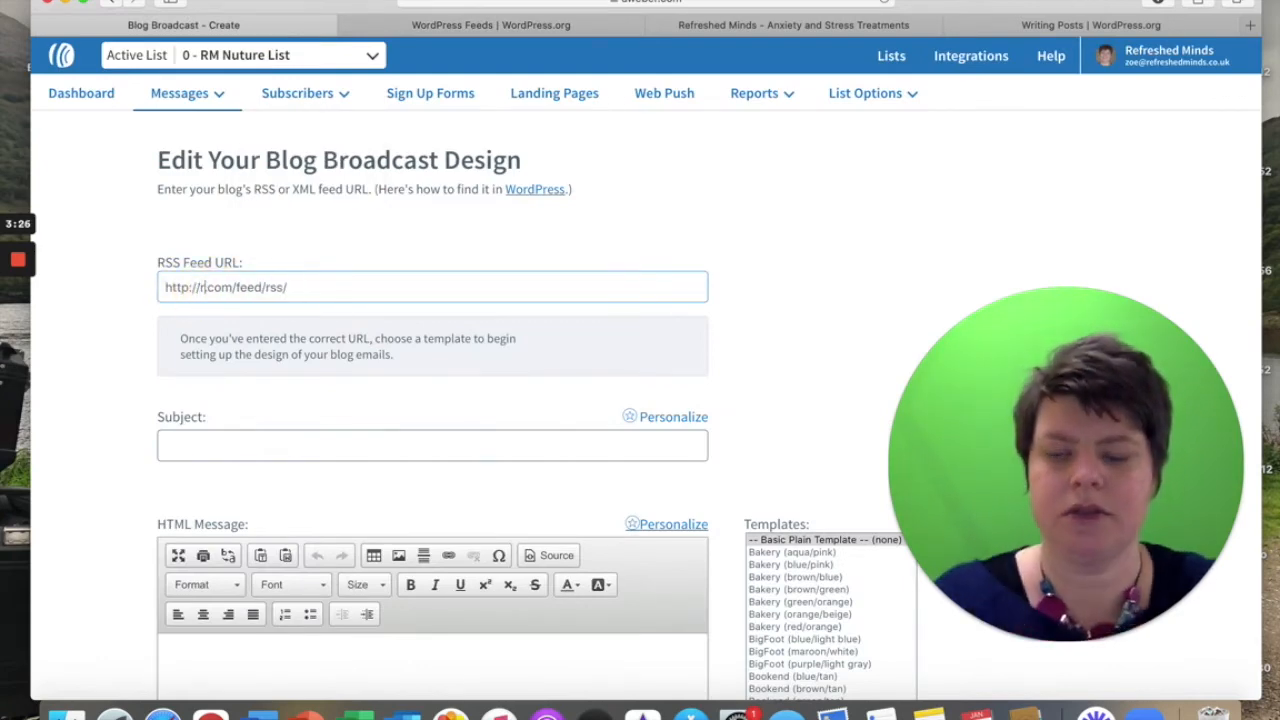
type("shedminds")
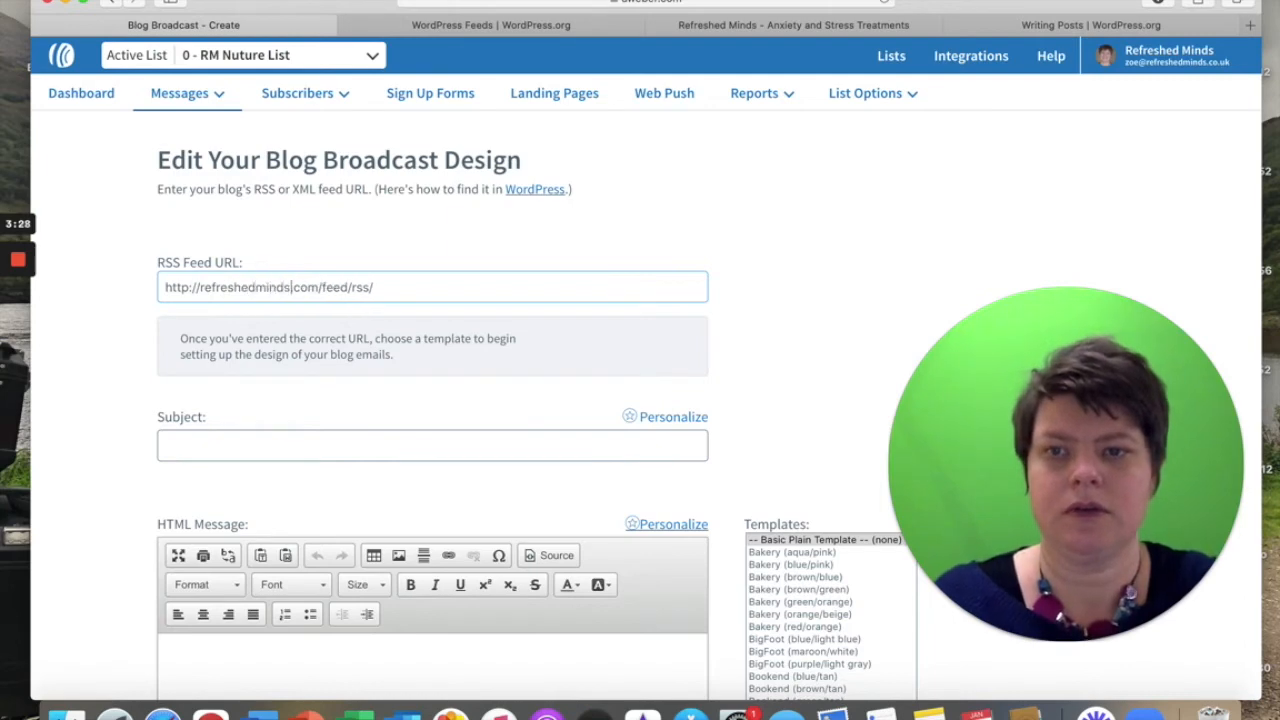
left_click(441, 293)
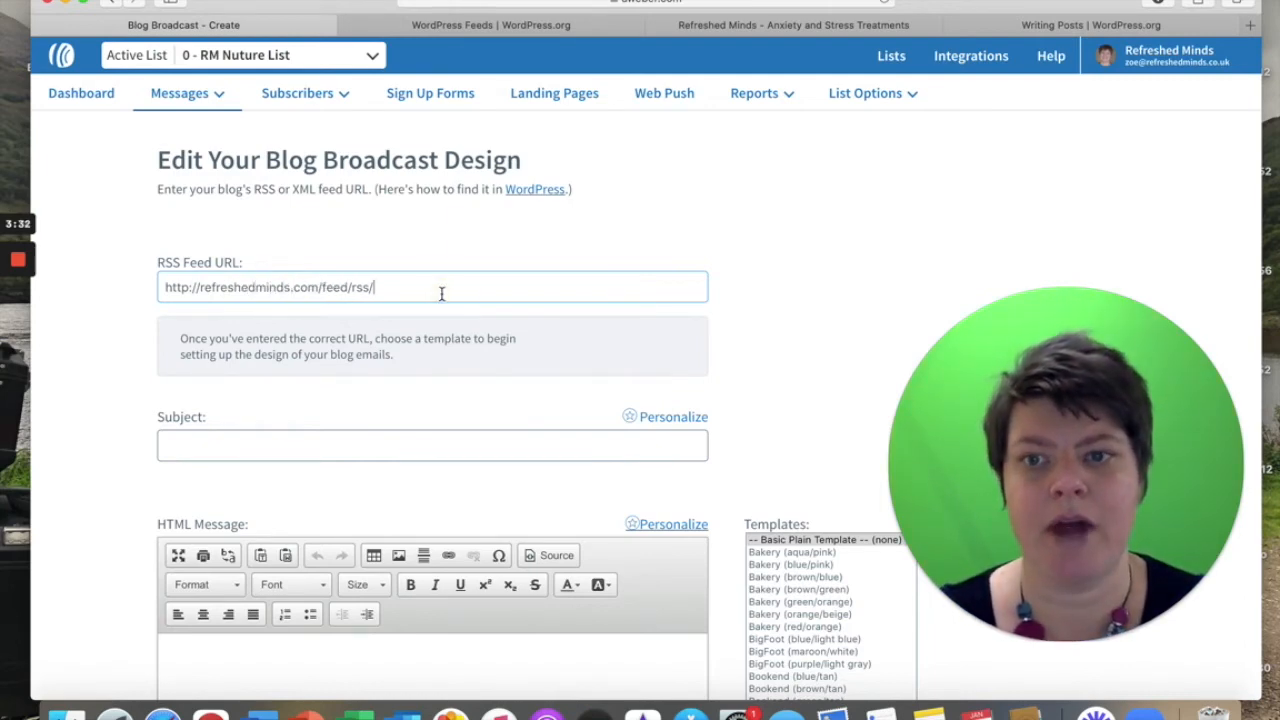
Try to open the Refreshed Minds WordPress dashboard from the blog page, and return to the blog broadcast form.
left_click(740, 24)
mouse_move(115, 56)
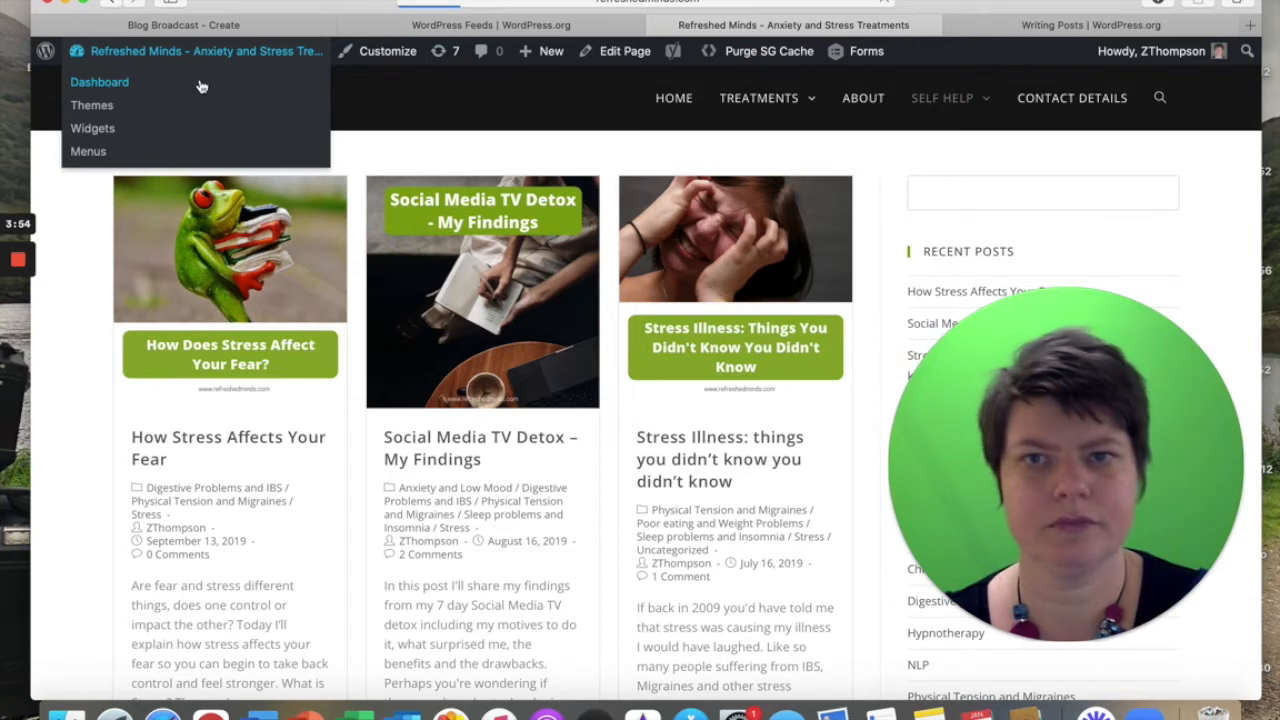
left_click(230, 25)
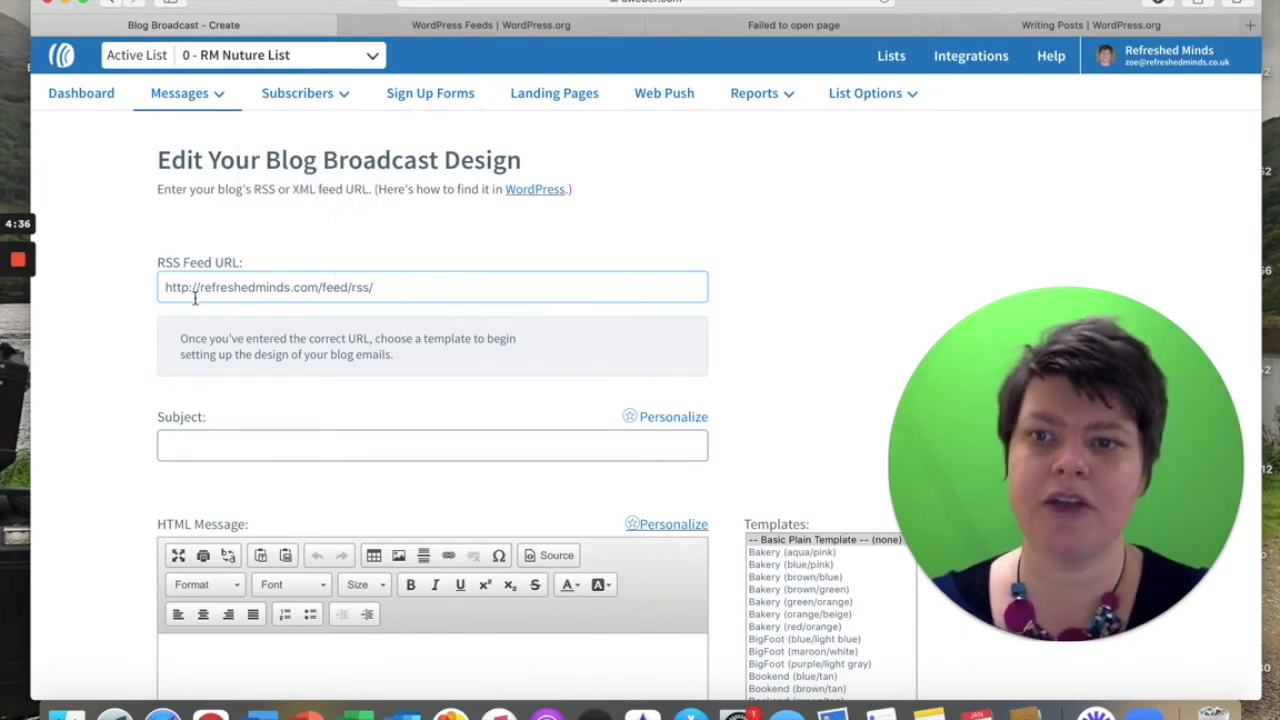
Set the broadcast's subject to the subscriber name personalization followed by the text: {!name} new blog for you.
left_click(209, 448)
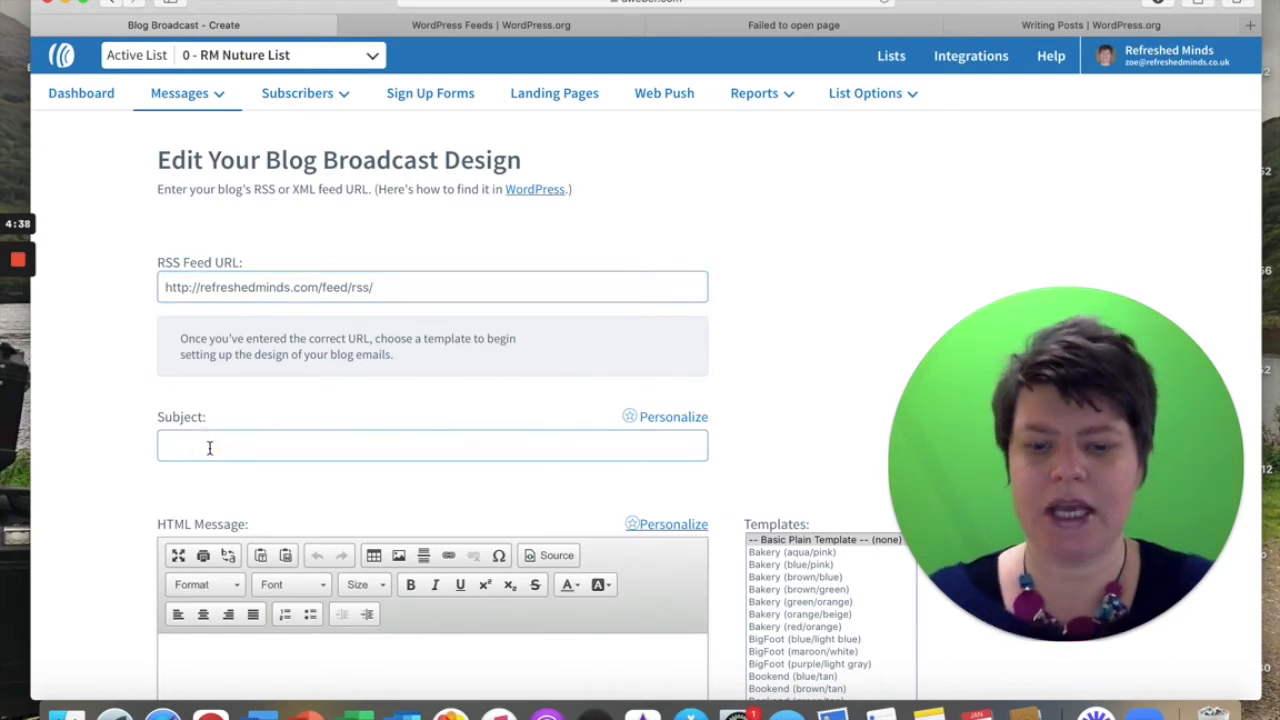
left_click(688, 417)
left_click(758, 442)
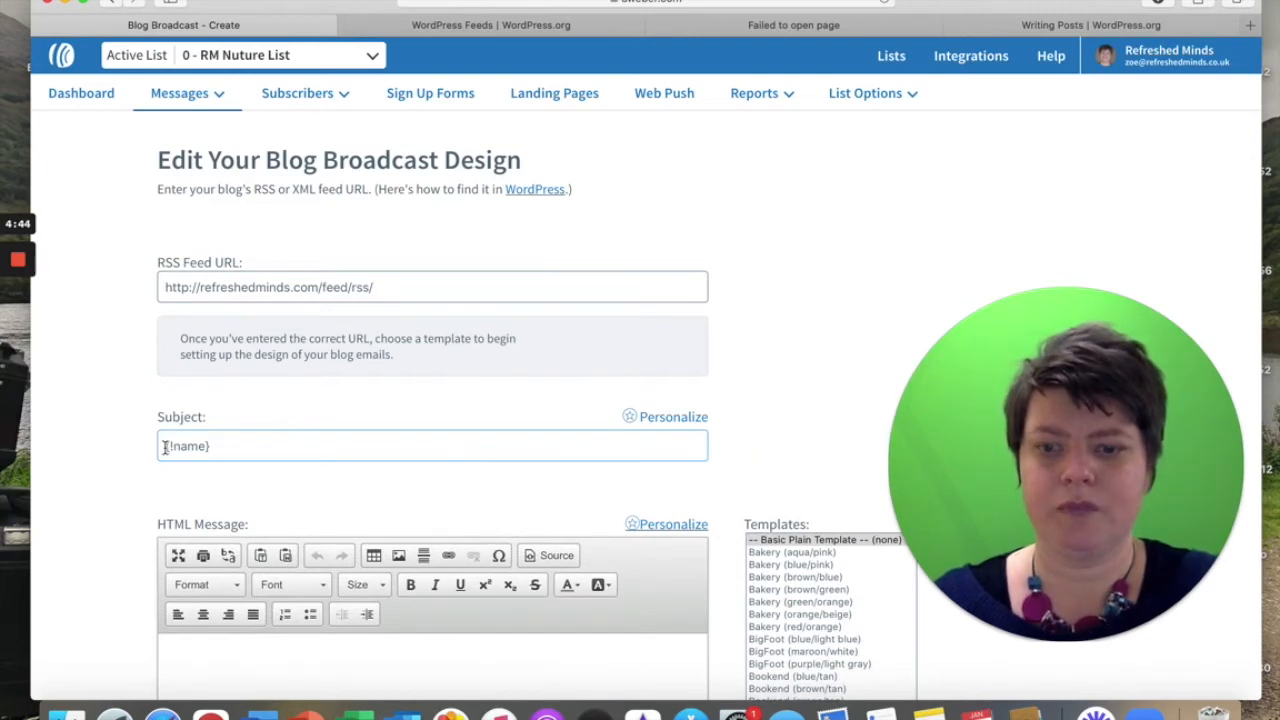
type("new blog for you")
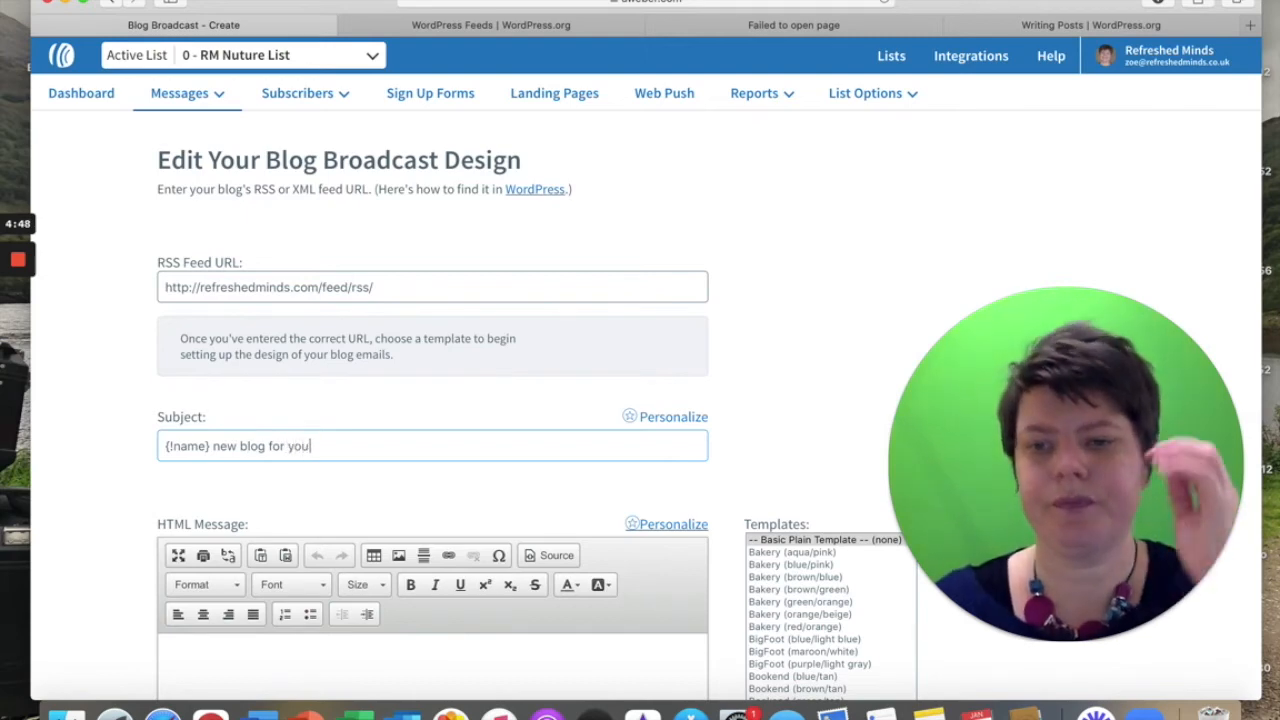
left_click(126, 480)
Preview several HTML message templates for the blog broadcast, including the Bakery, Bookend and Clean designs.
scroll(126, 483, "down", 3)
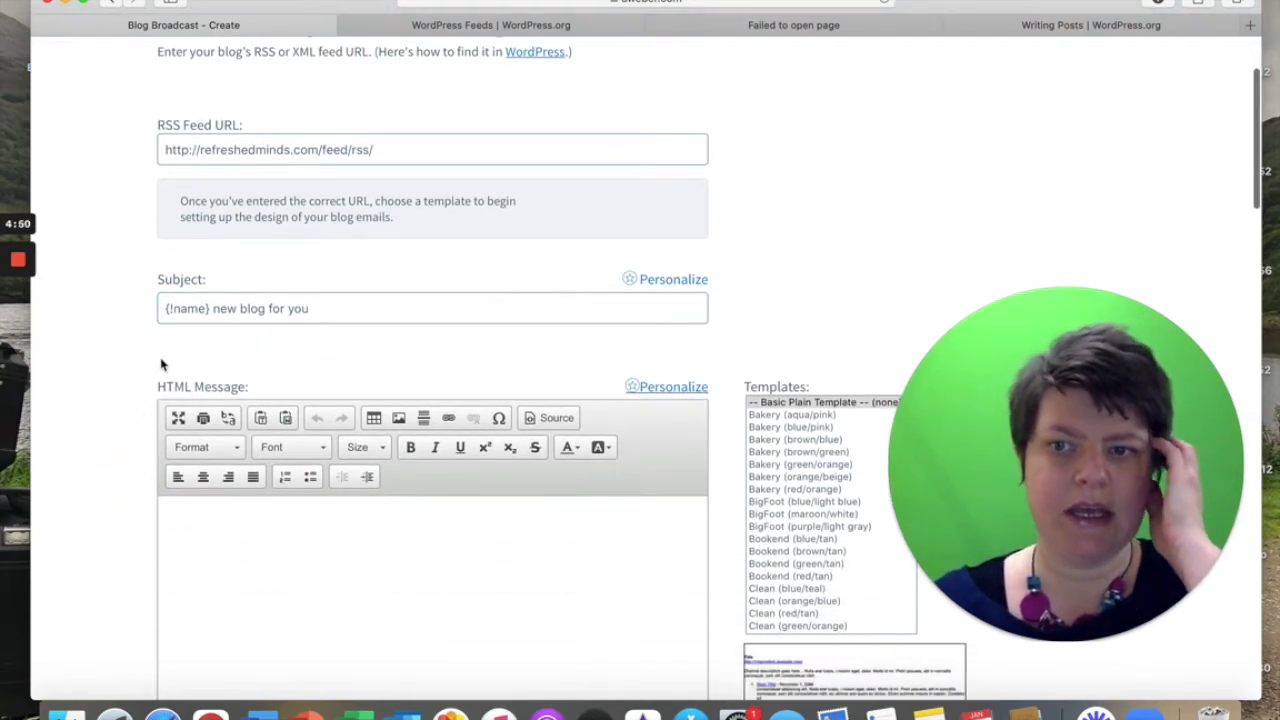
left_click(188, 521)
scroll(188, 522, "down", 4)
scroll(188, 522, "down", 1)
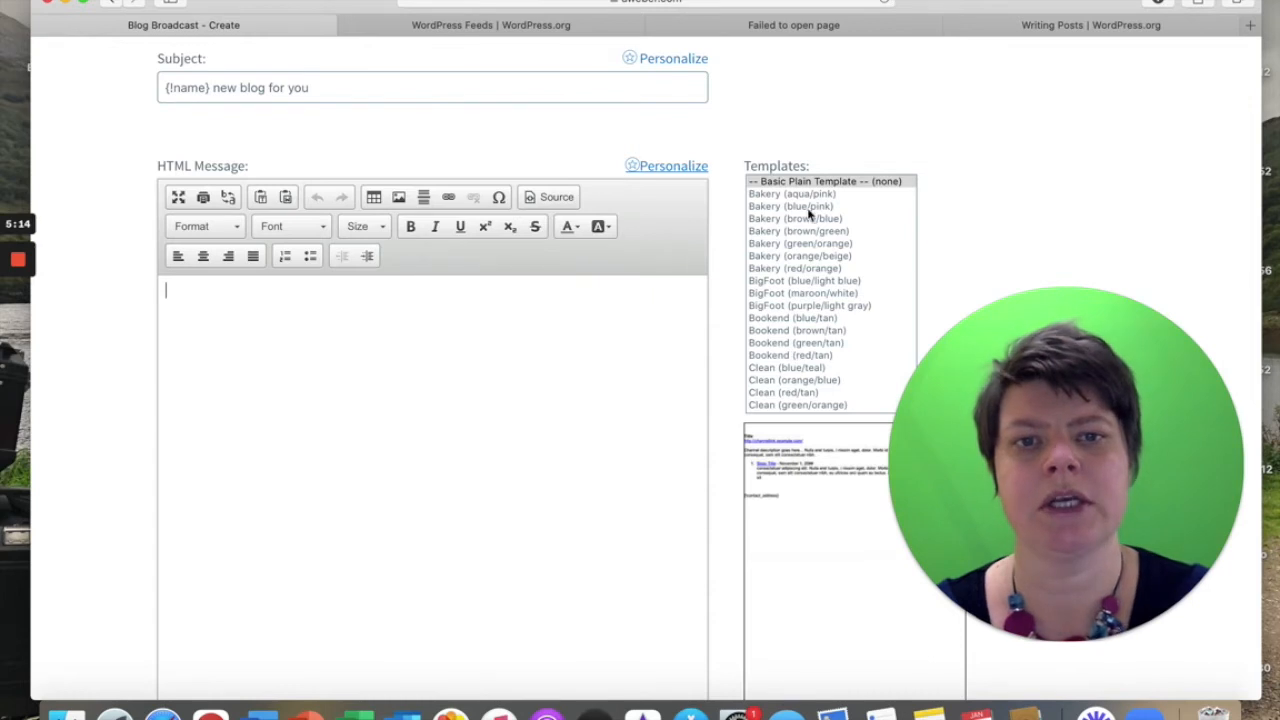
left_click(758, 196)
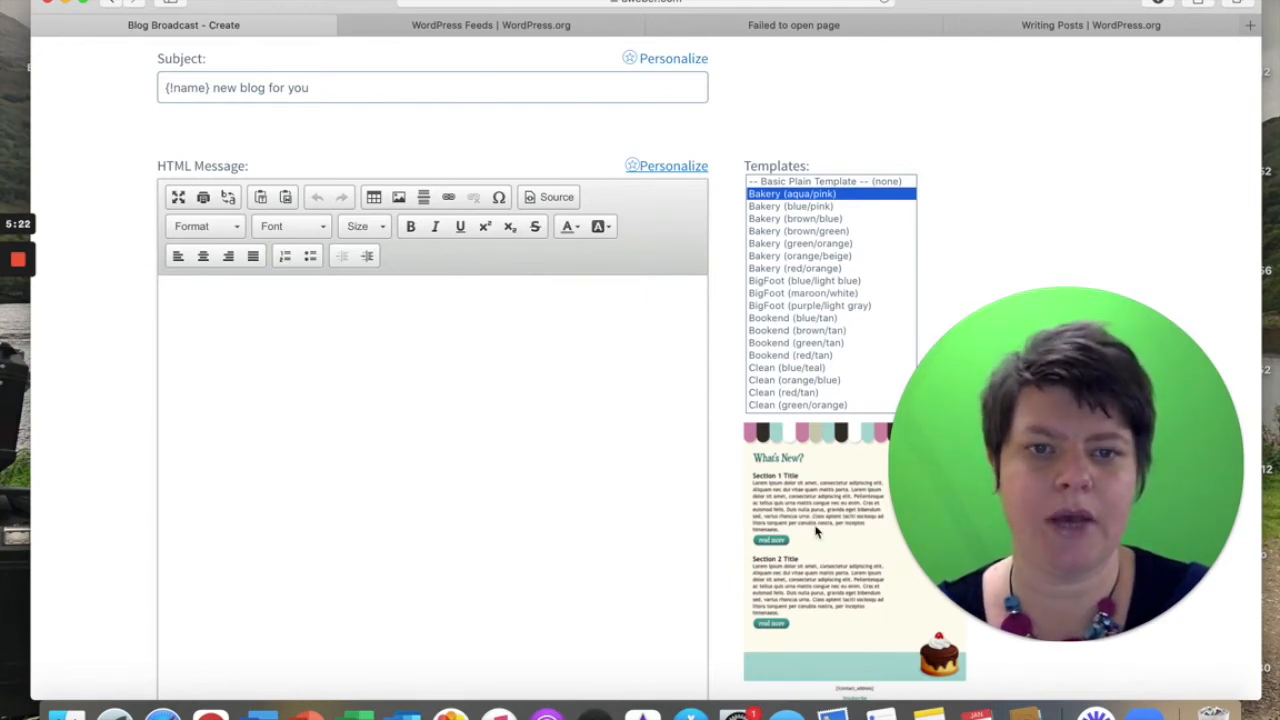
left_click(762, 207)
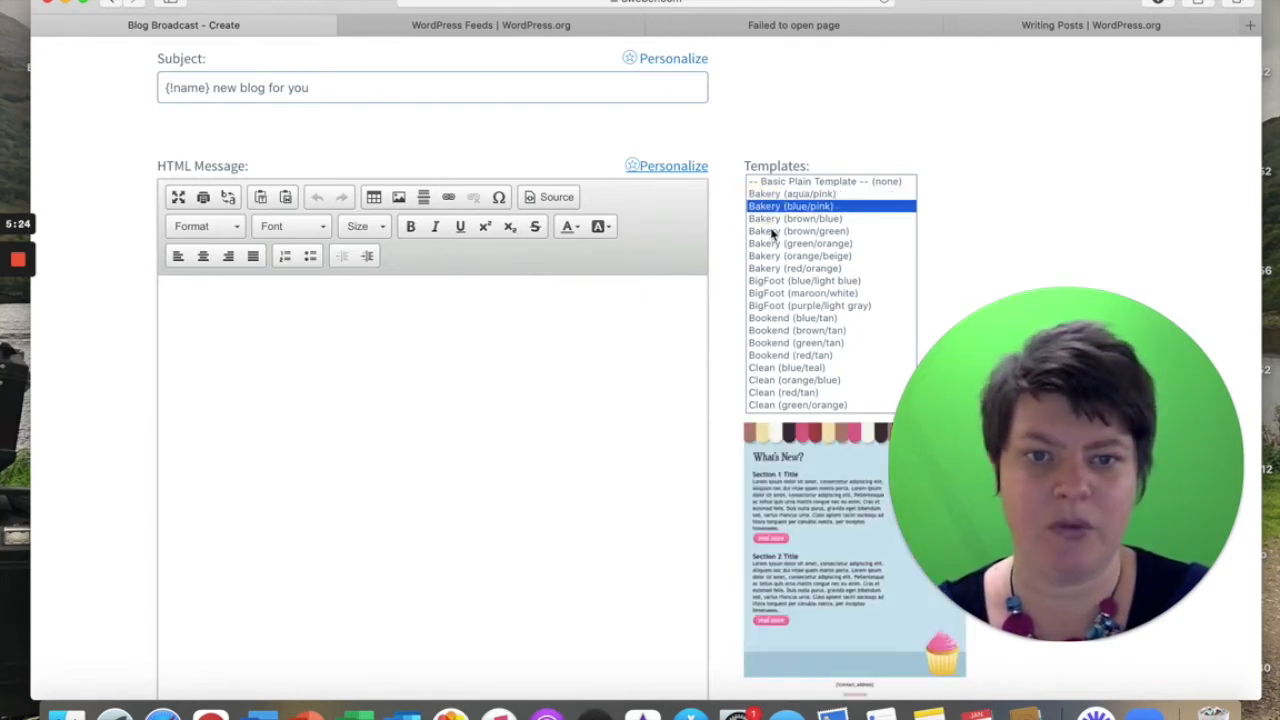
left_click(779, 332)
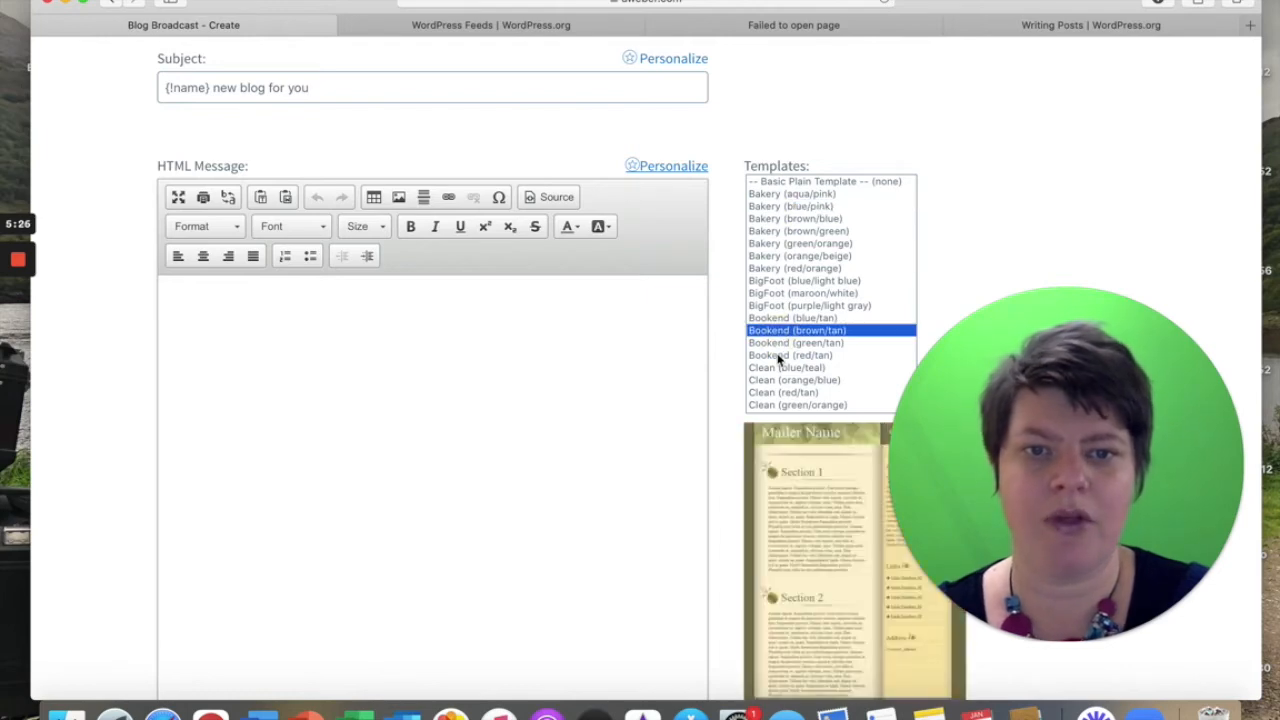
left_click(779, 357)
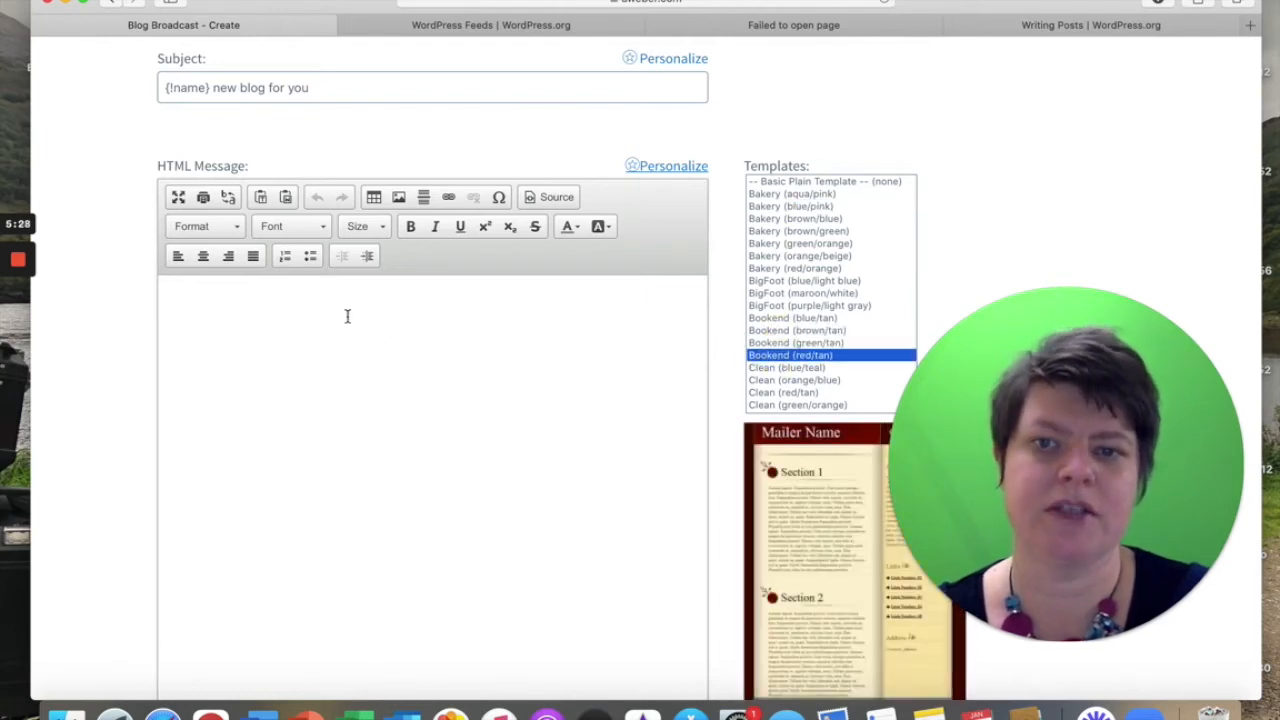
scroll(792, 360, "down", 3)
left_click(785, 320)
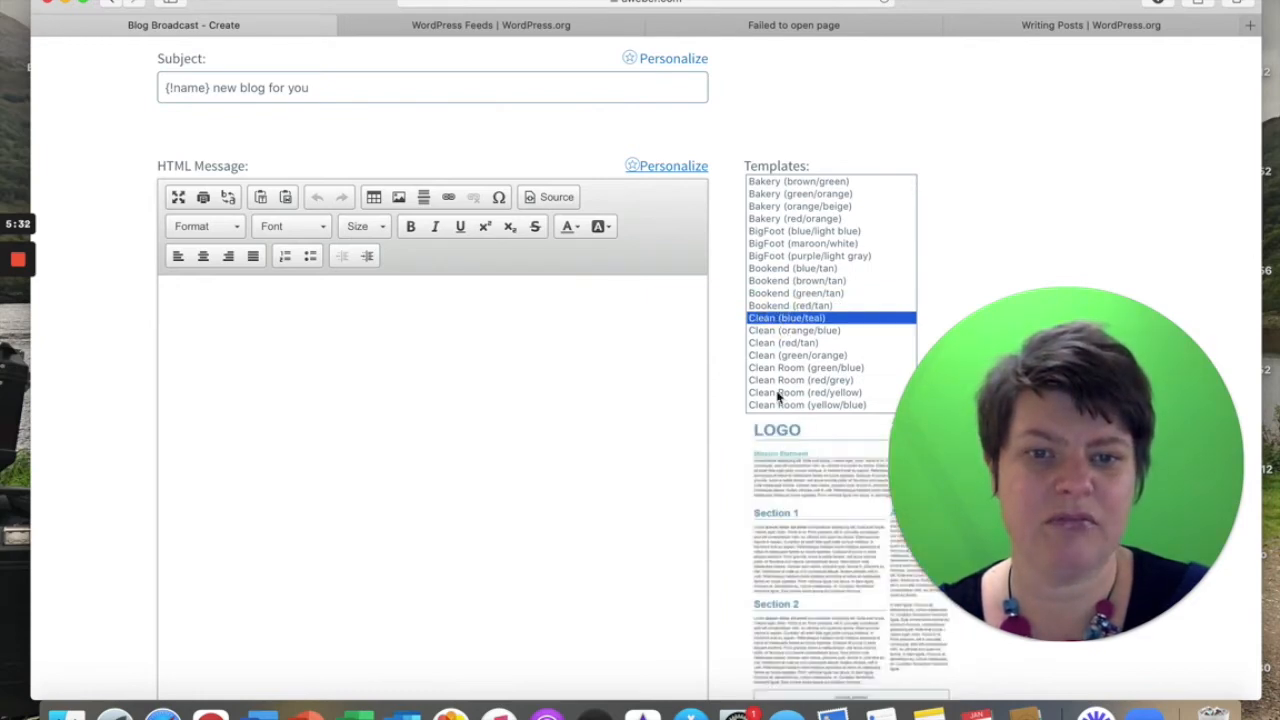
scroll(780, 371, "down", 5)
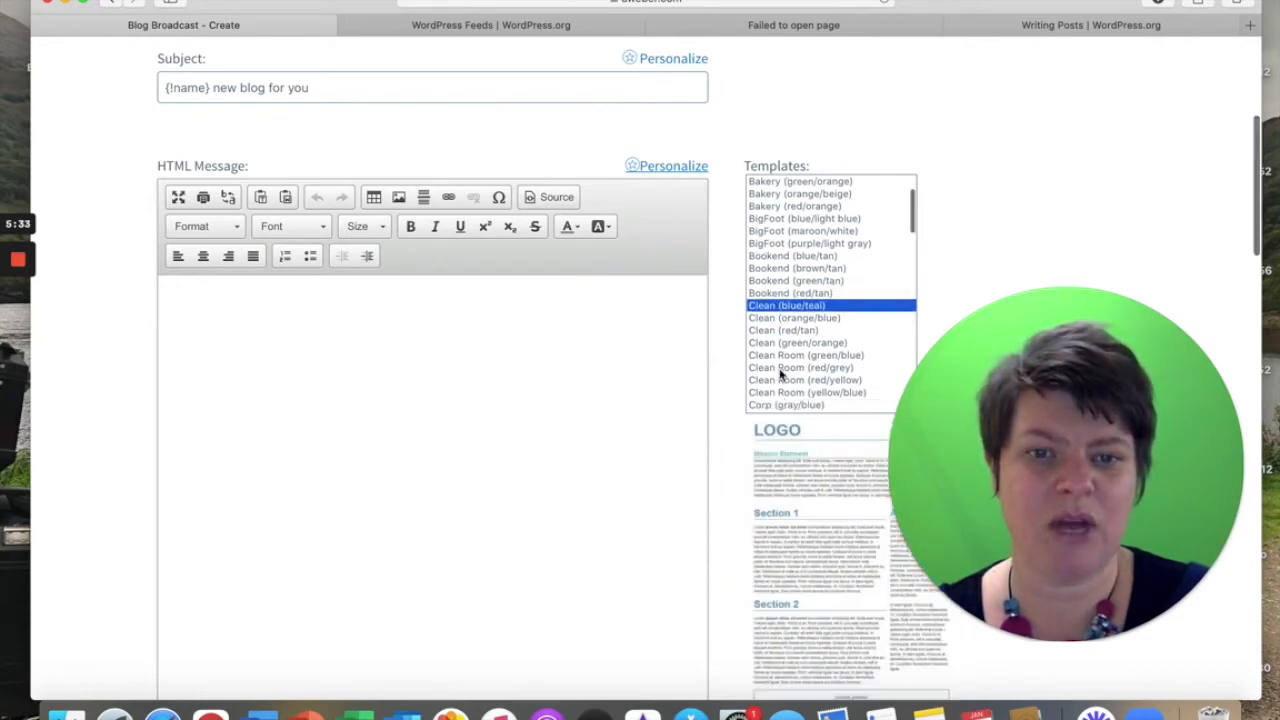
Write the HTML message as "Hello" with the subscriber name personalization {!name}, followed by a new paragraph: "Here is my newest blog content.".
left_click(294, 326)
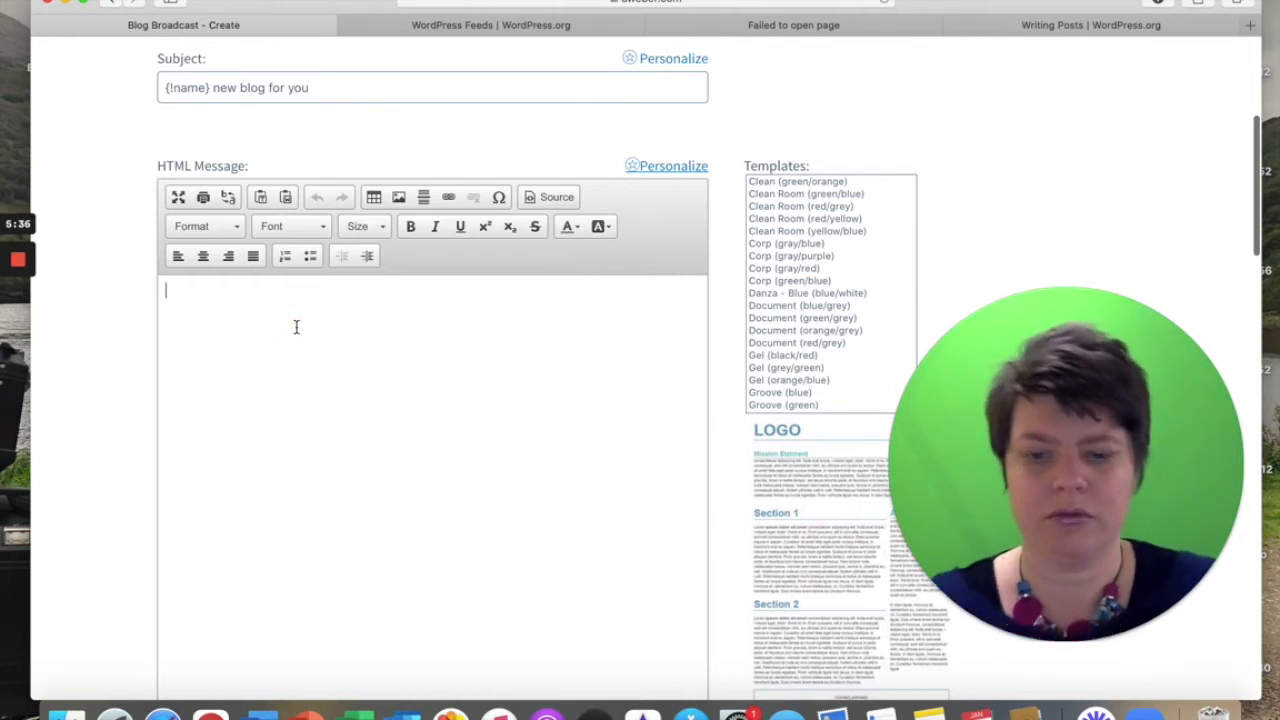
type("Hello")
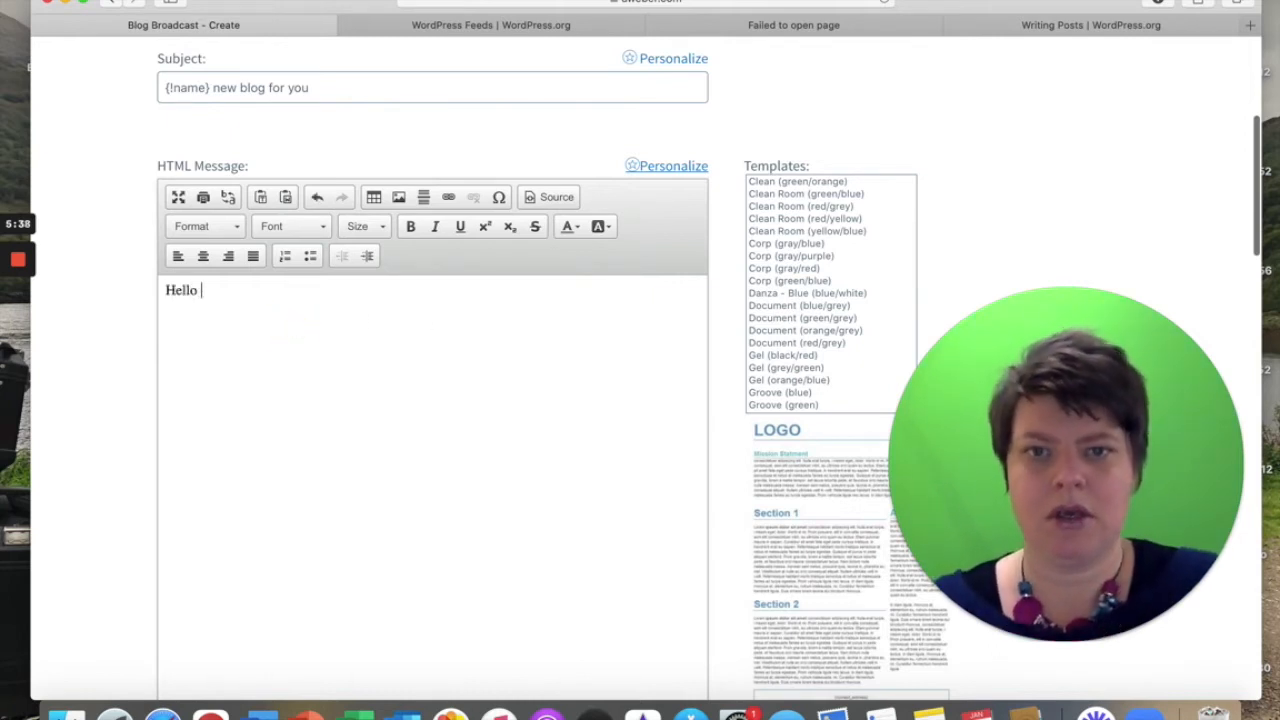
left_click(665, 168)
left_click(771, 183)
key("Return")
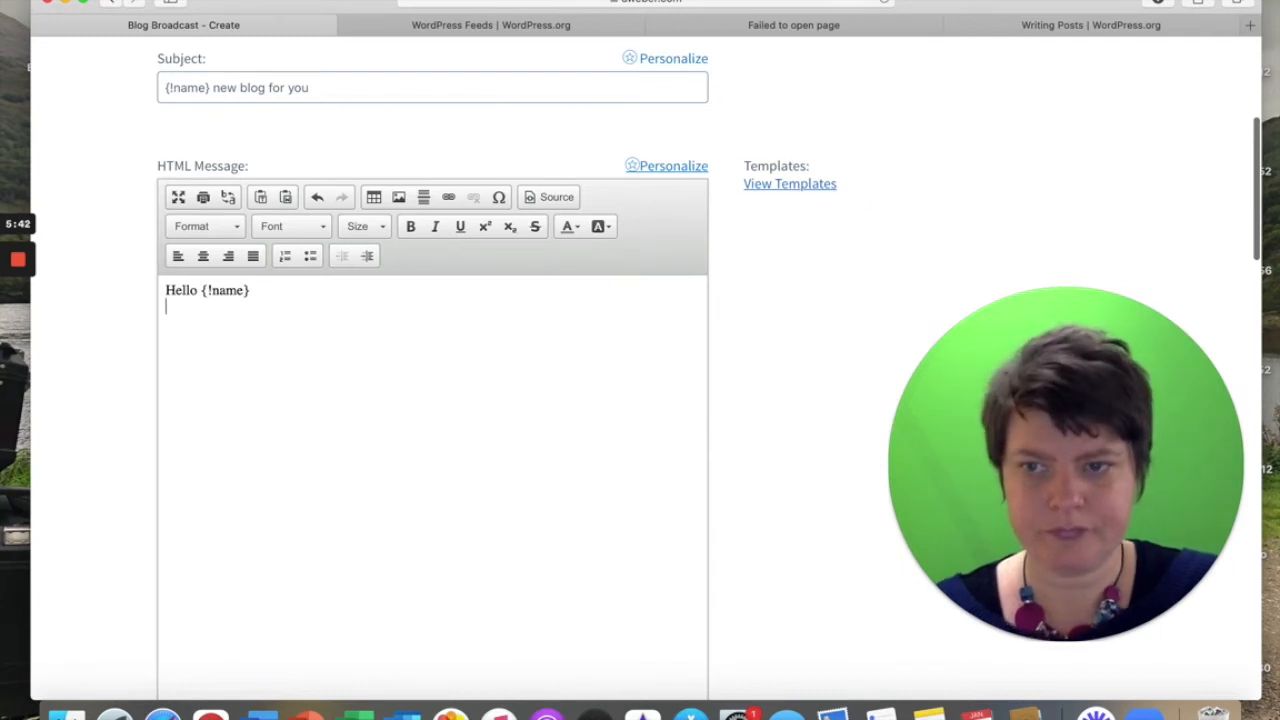
type("He")
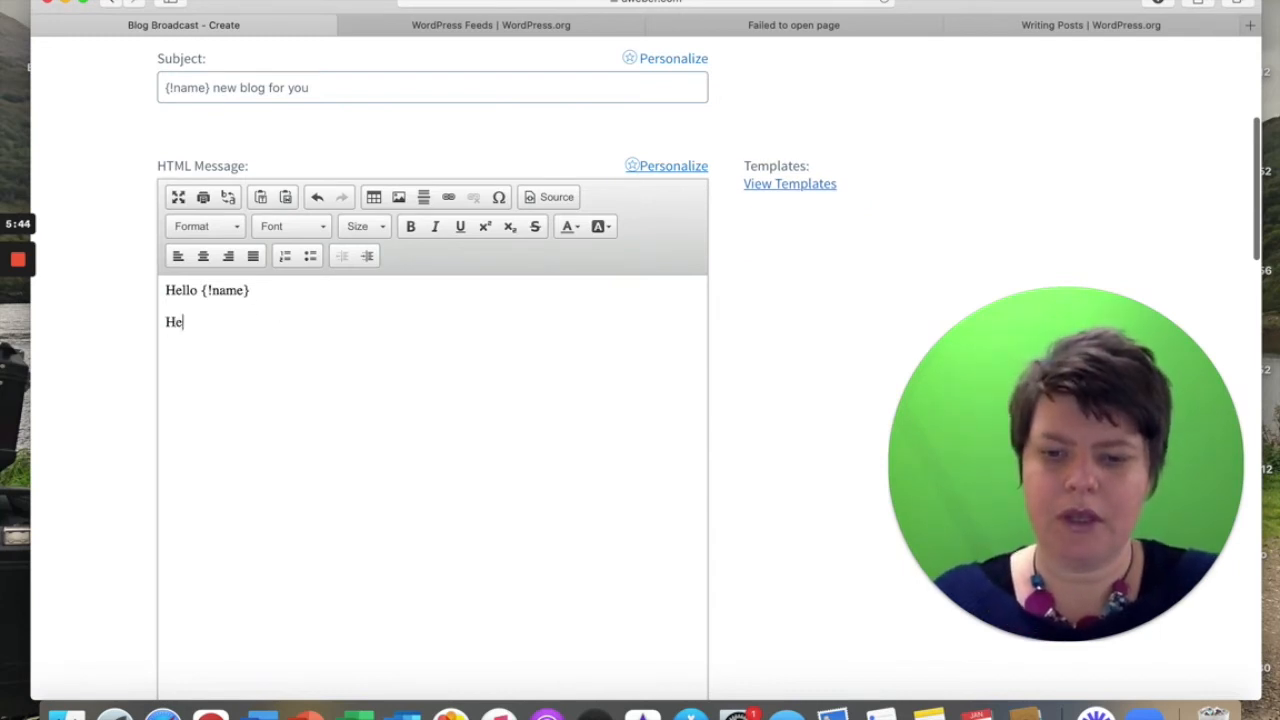
type("re is my newsest ")
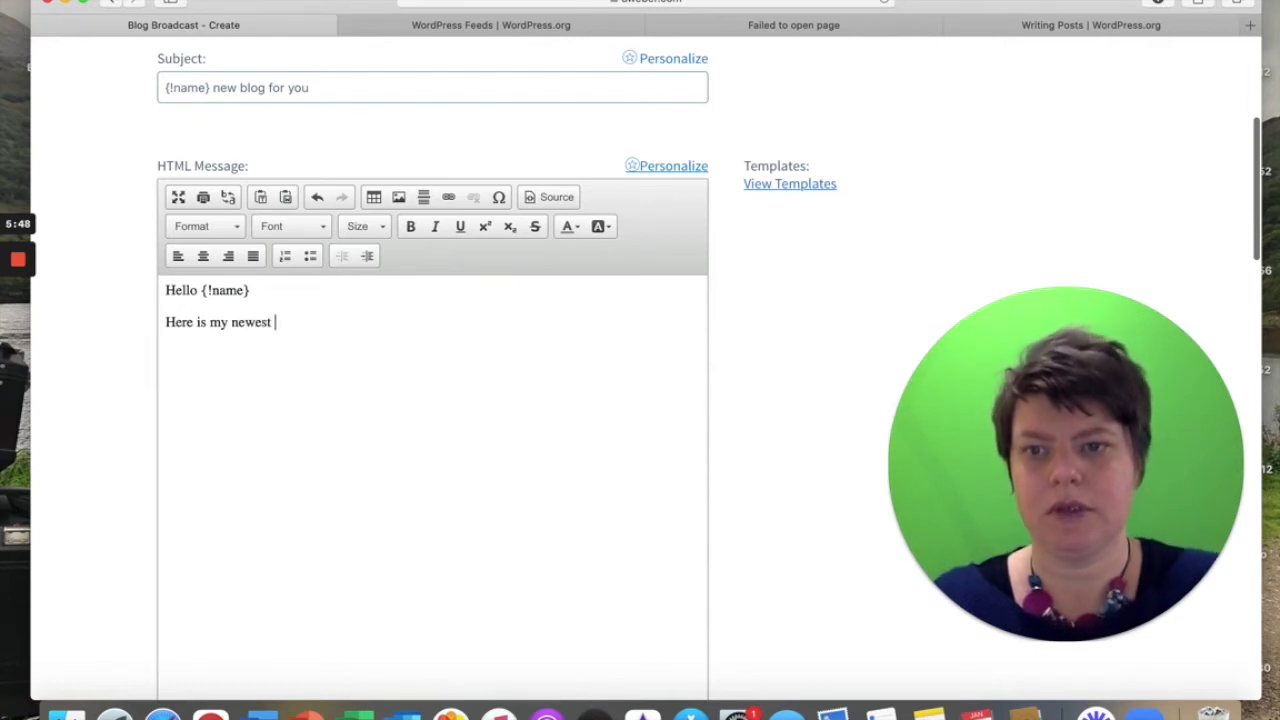
type("blog content.")
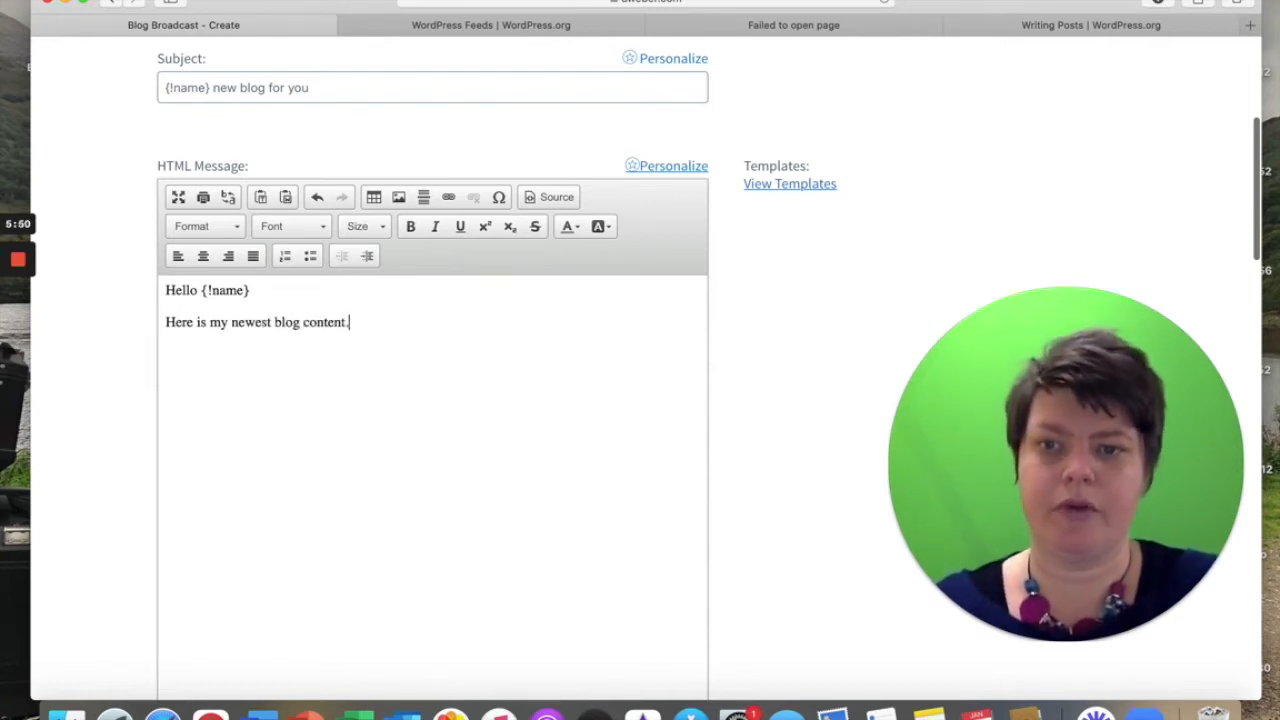
Set the blog broadcast to go out when the number of new items is at least 3.
scroll(432, 400, "down", 2)
scroll(432, 400, "down", 10)
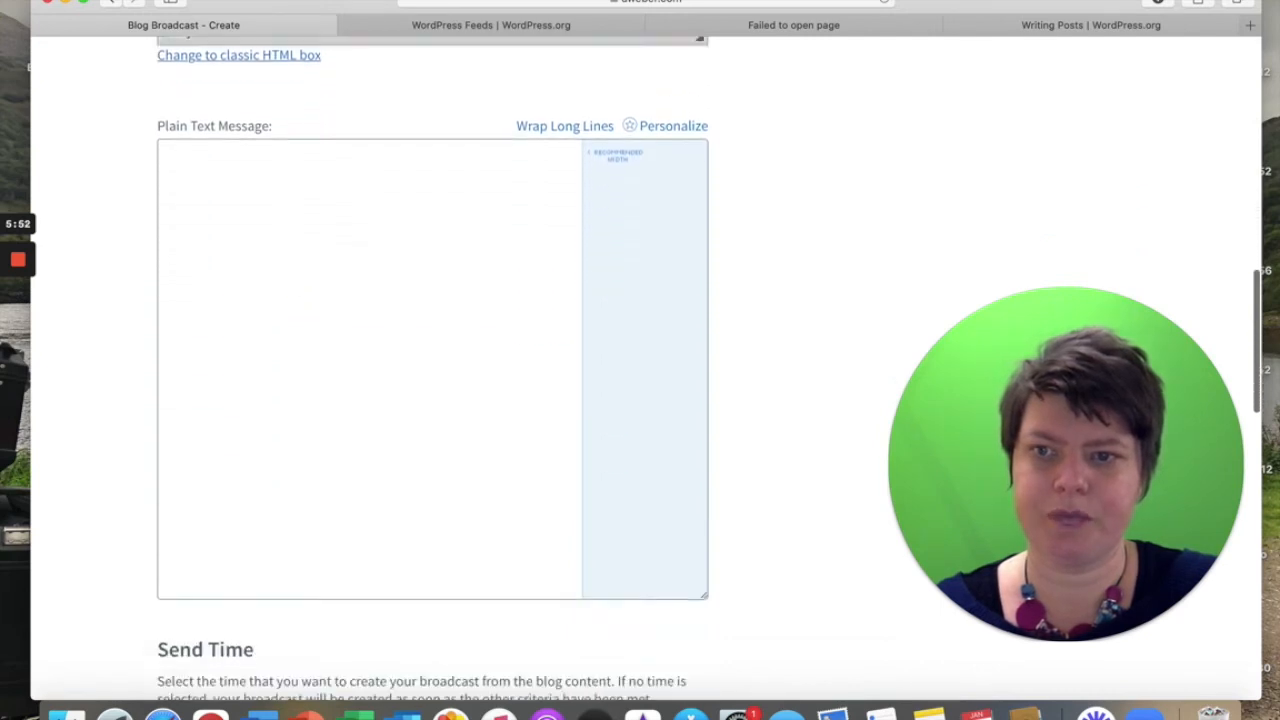
scroll(284, 298, "down", 1)
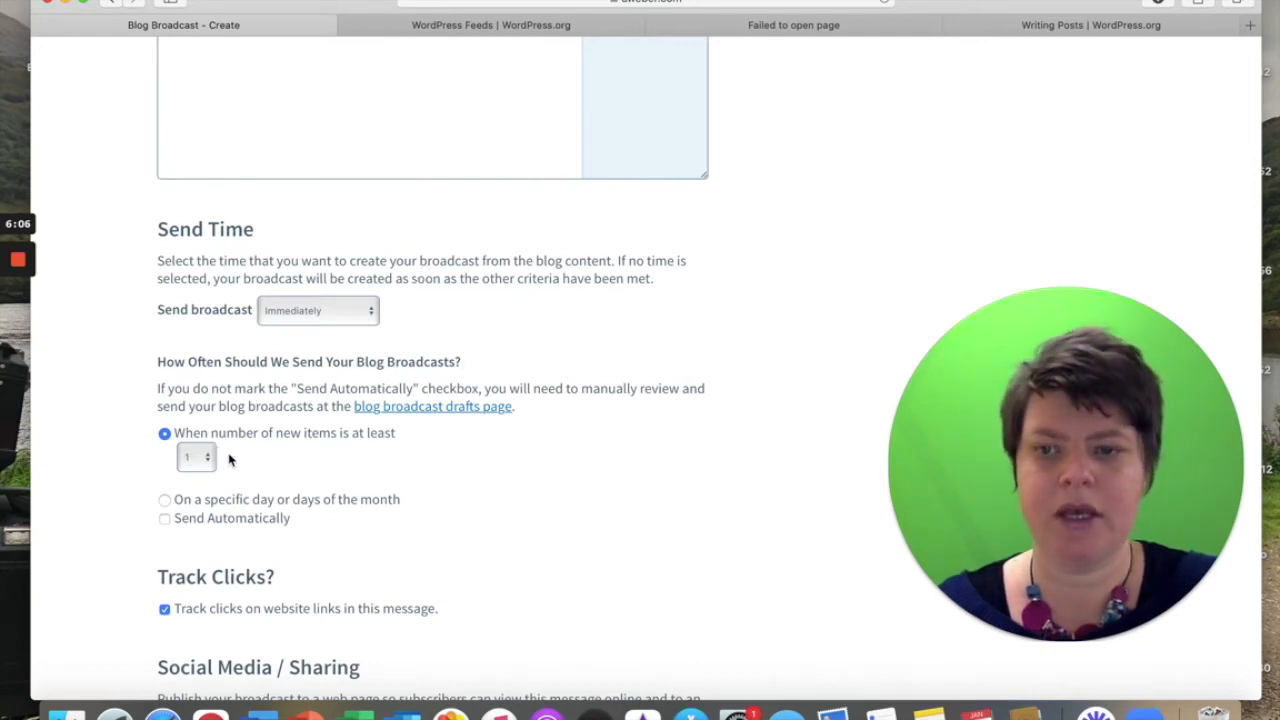
scroll(337, 446, "down", 1)
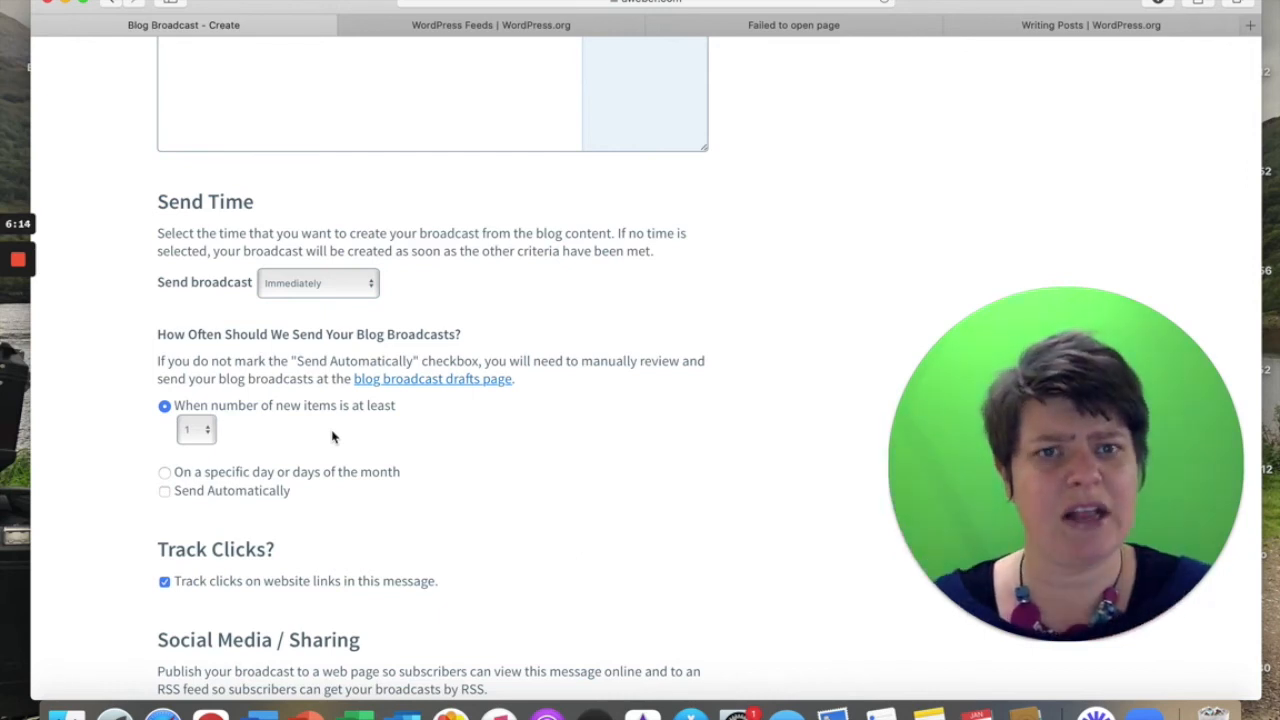
left_click(207, 430)
left_click(187, 458)
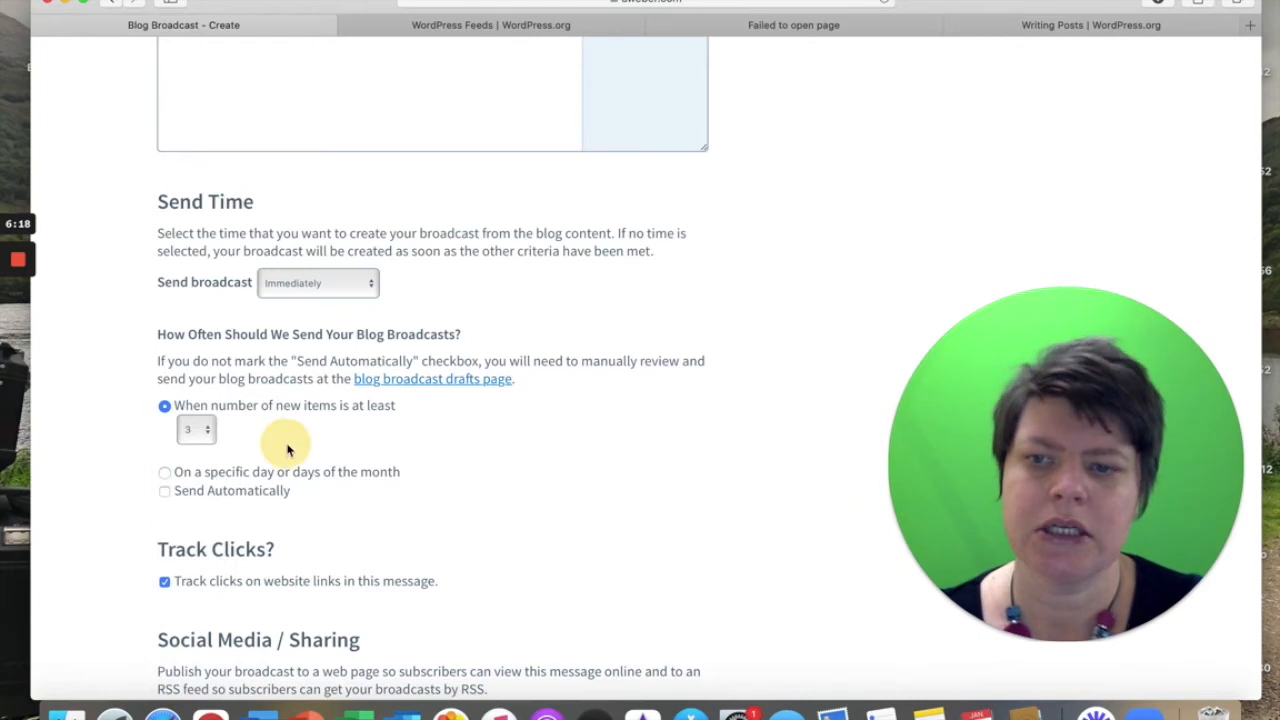
Switch the sending frequency to a specific day of the month and choose the 7th day.
left_click(165, 472)
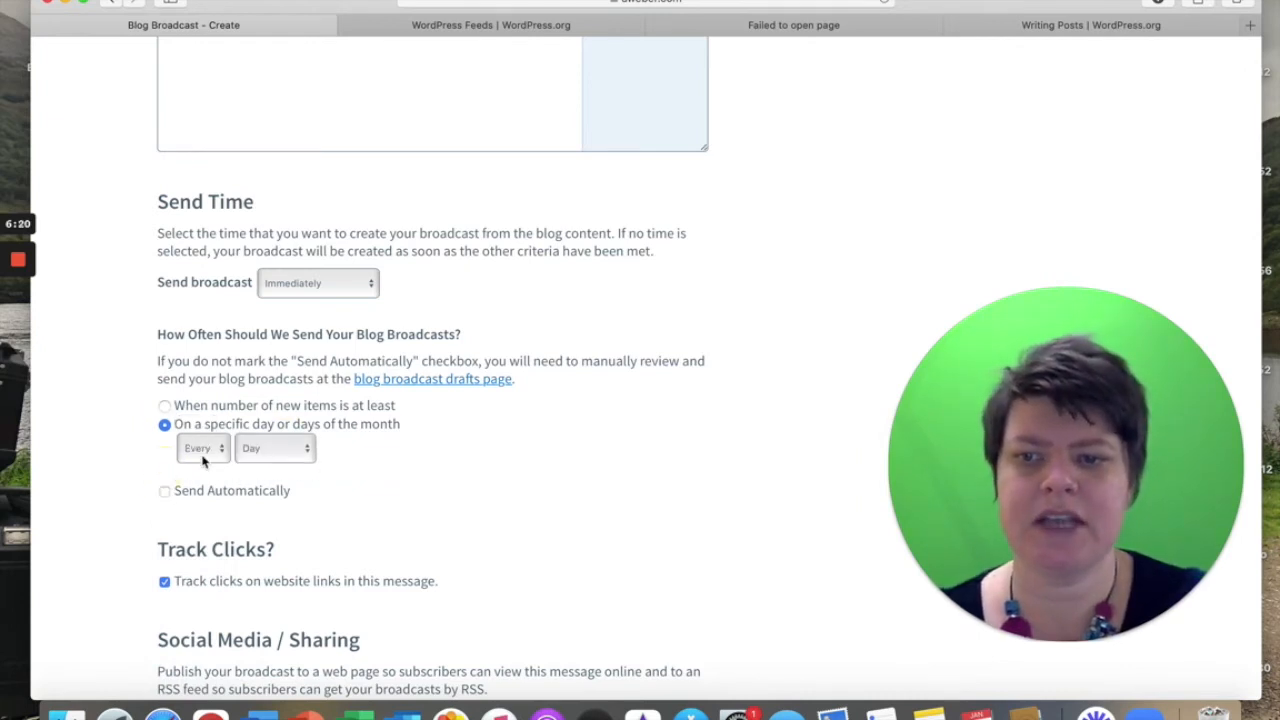
left_click(229, 451)
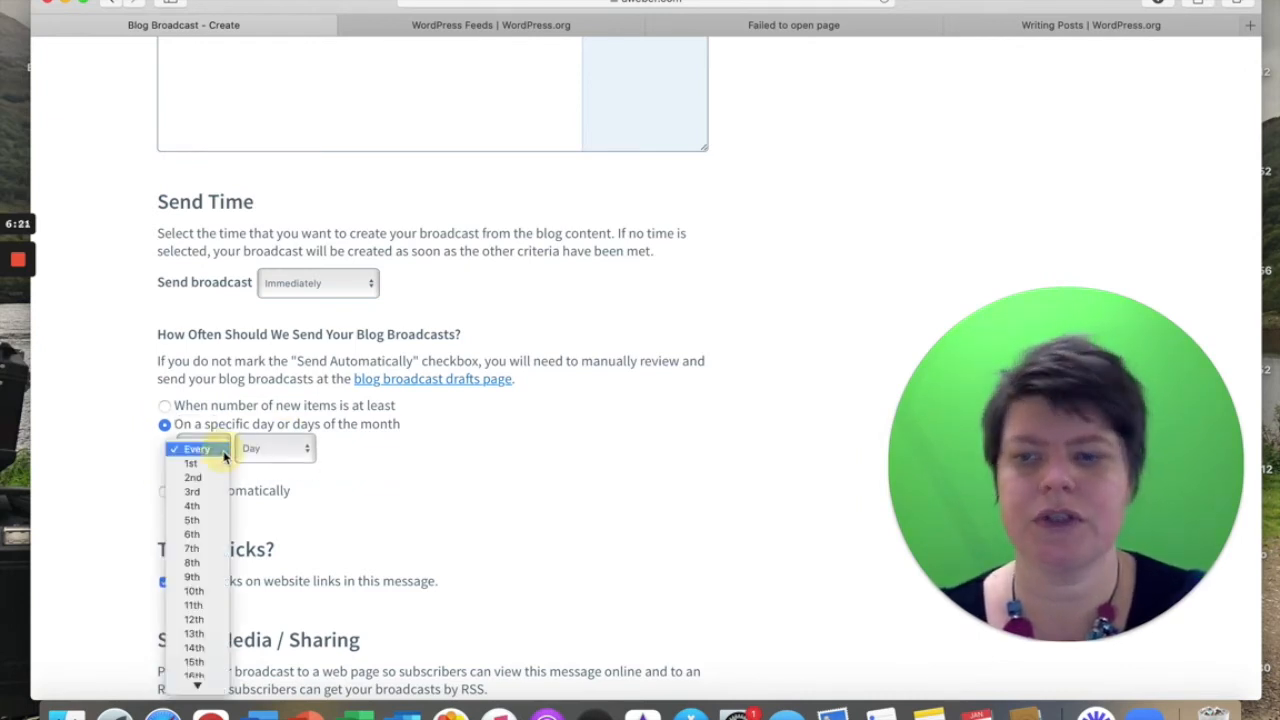
left_click(193, 549)
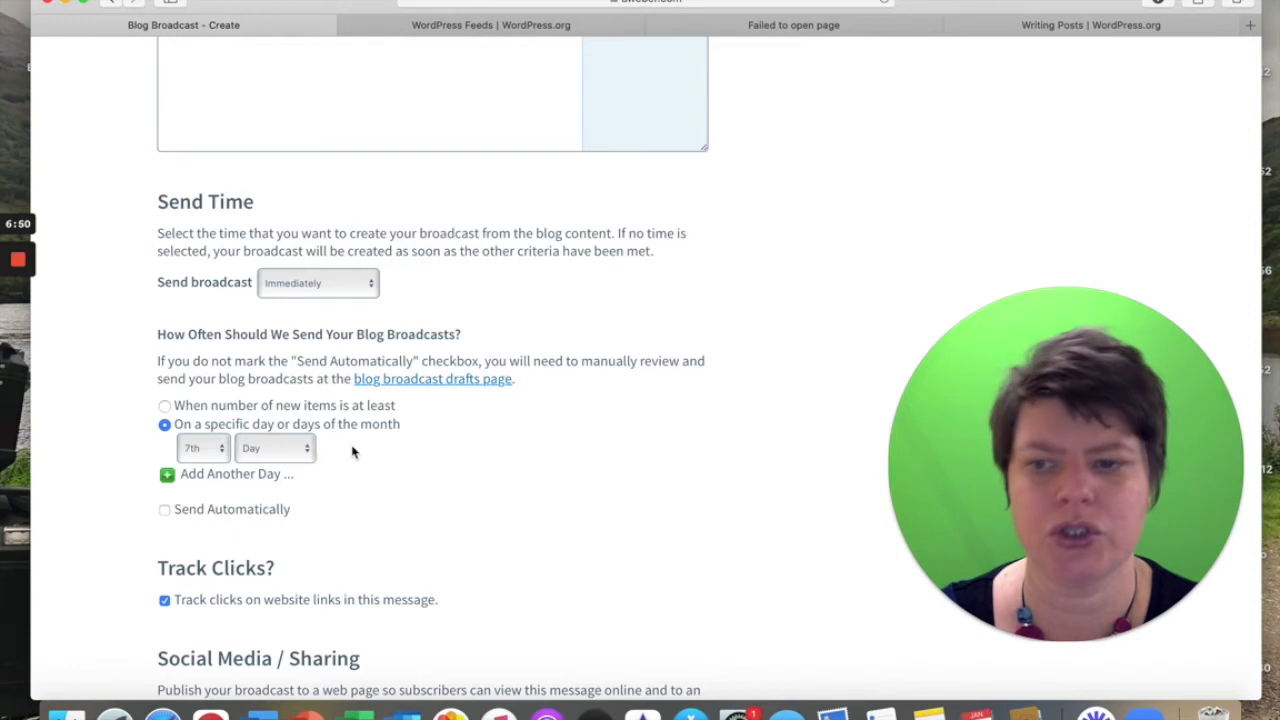
Review the click tracking, social sharing and QuickStats notification options, and save the blog broadcast.
scroll(354, 451, "down", 5)
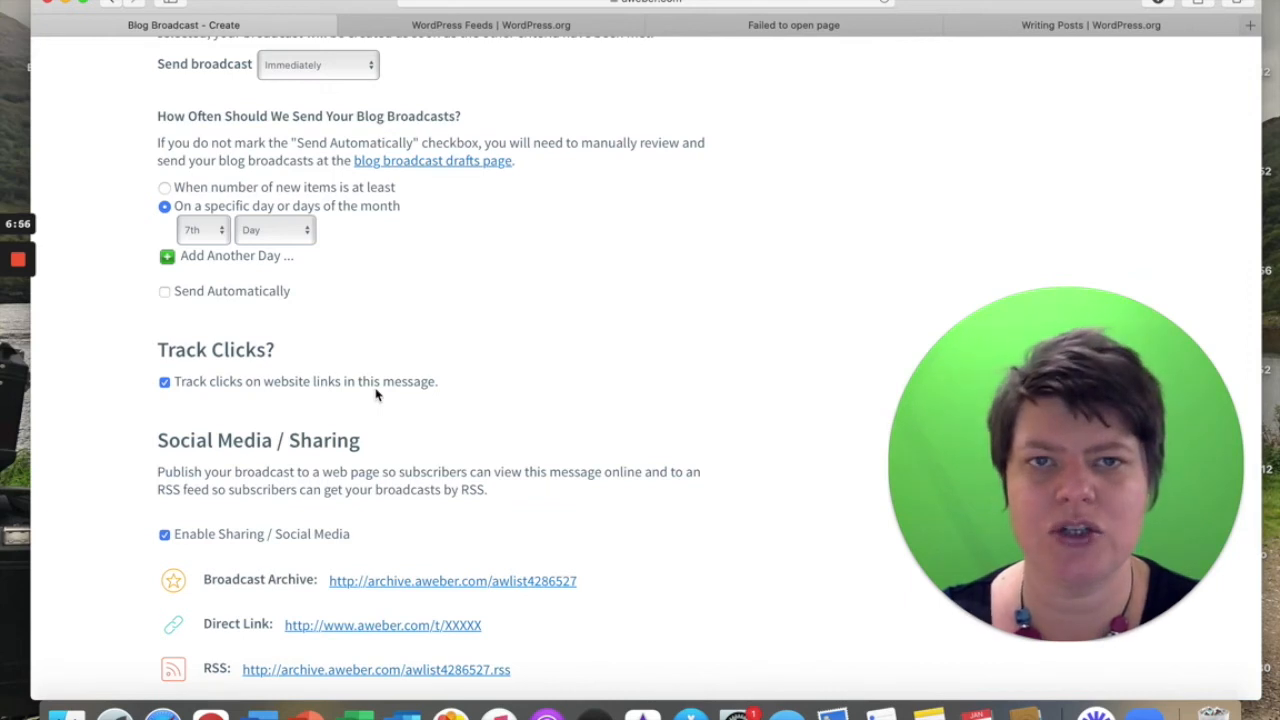
scroll(376, 394, "down", 5)
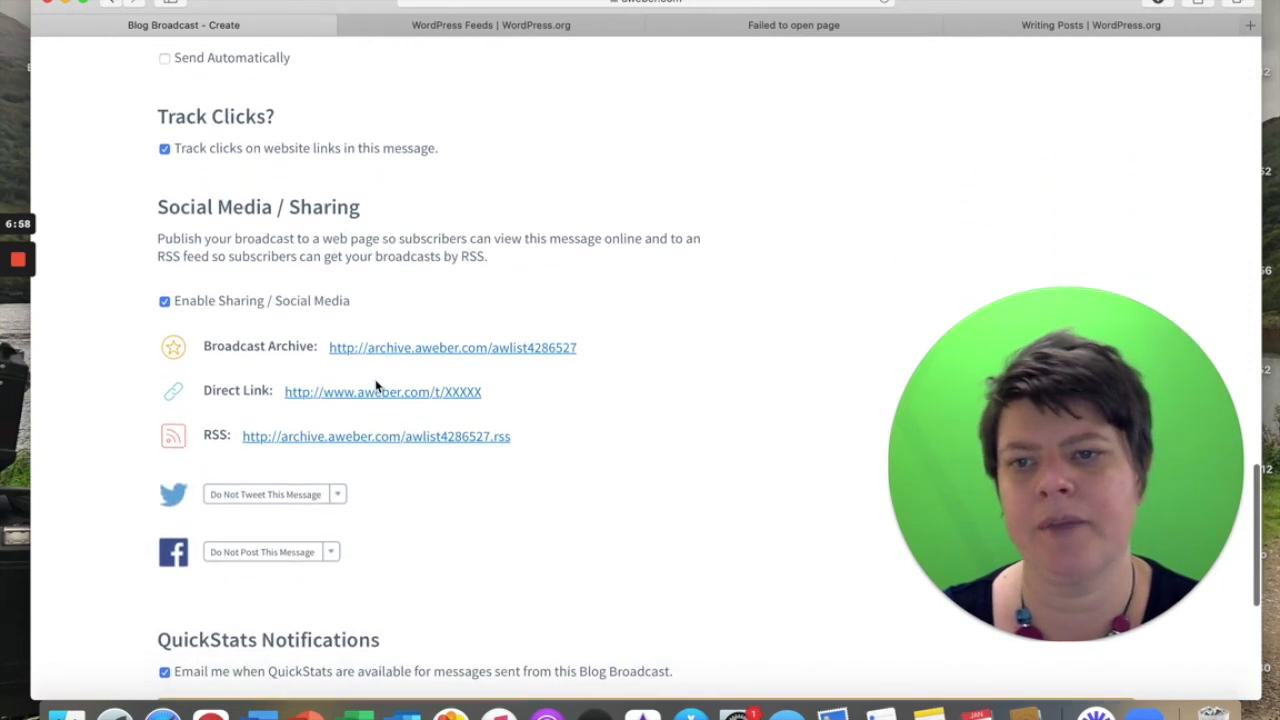
scroll(352, 525, "down", 7)
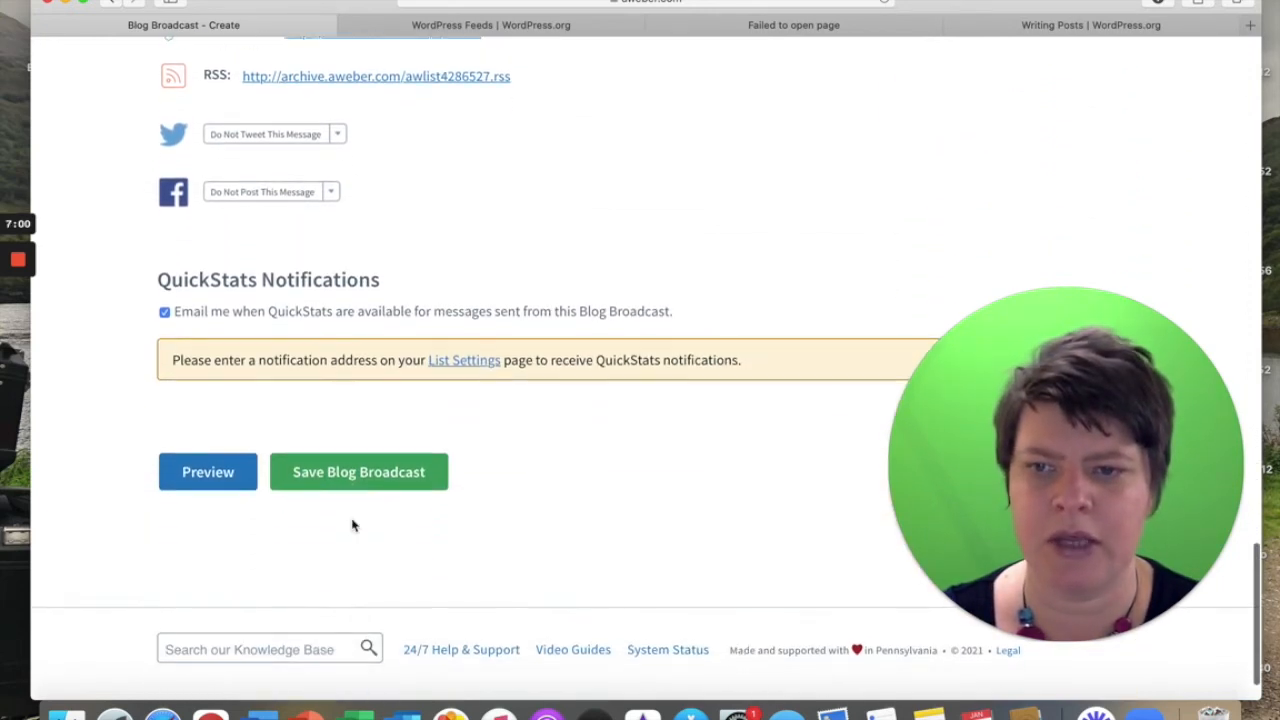
left_click(370, 472)
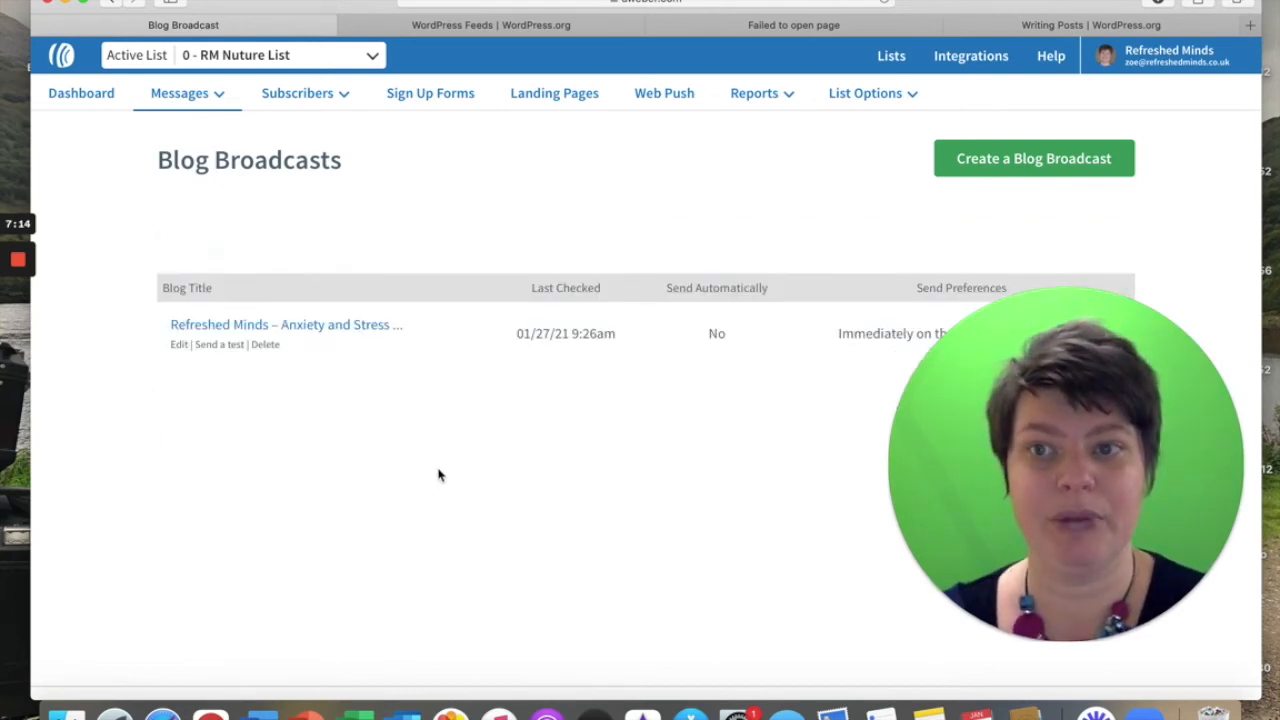
Open the blog broadcast drafts, review the sending settings of the new blog draft, and close them without sending.
left_click(188, 106)
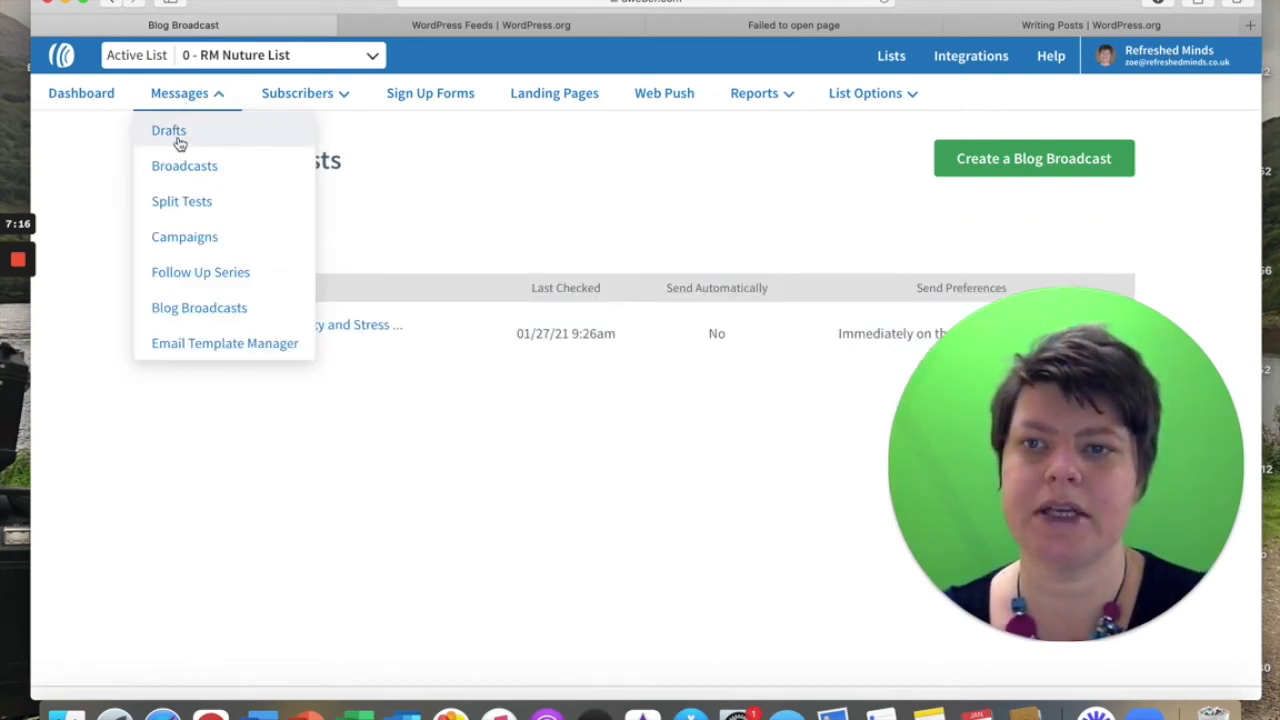
left_click(178, 136)
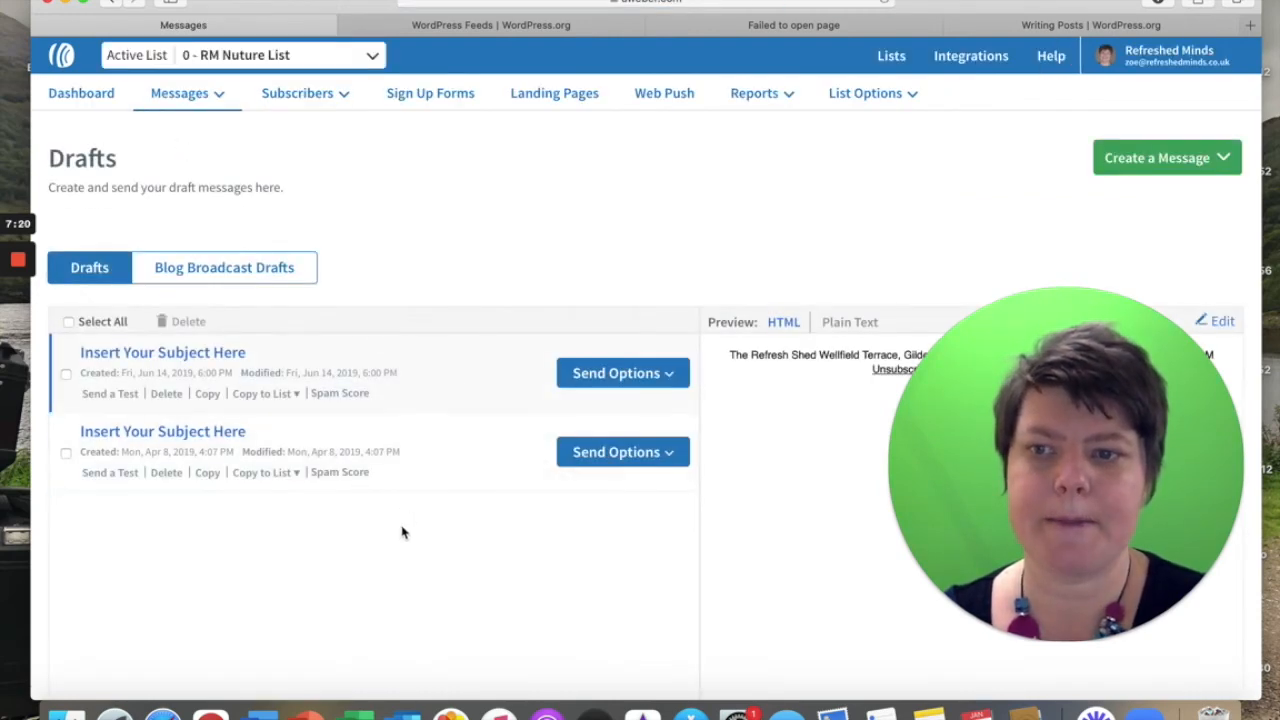
left_click(232, 273)
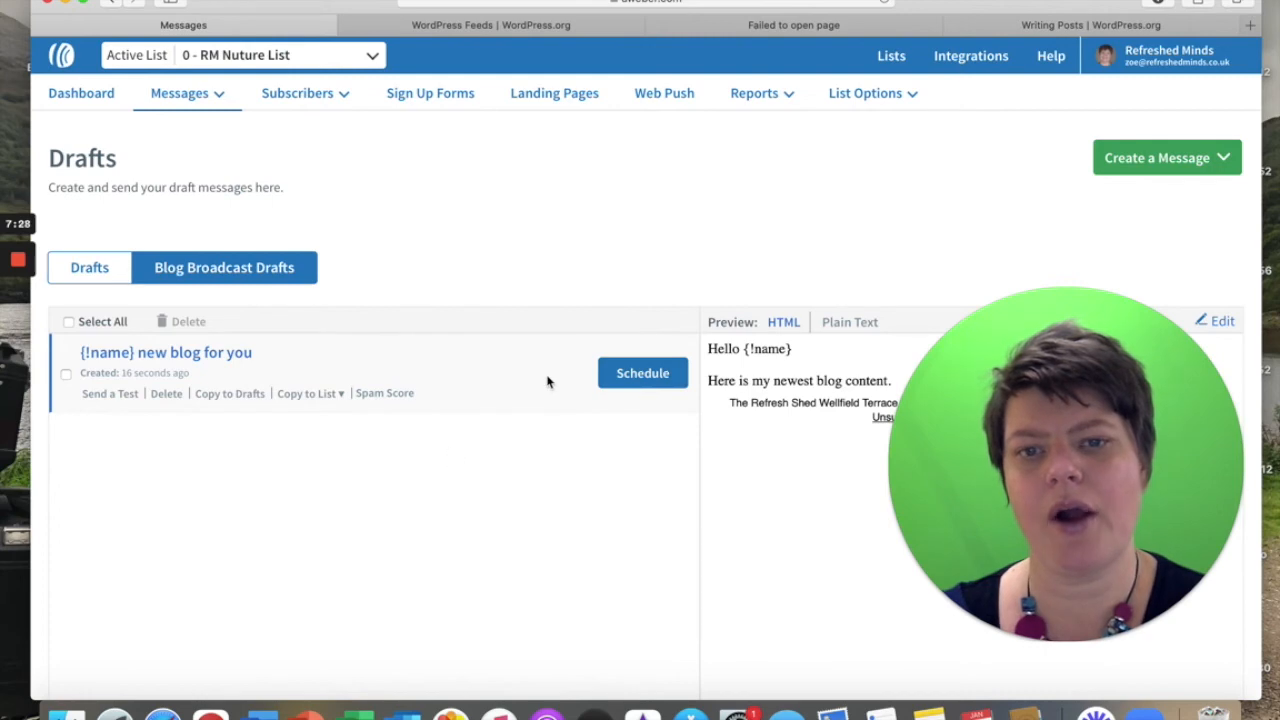
left_click(648, 378)
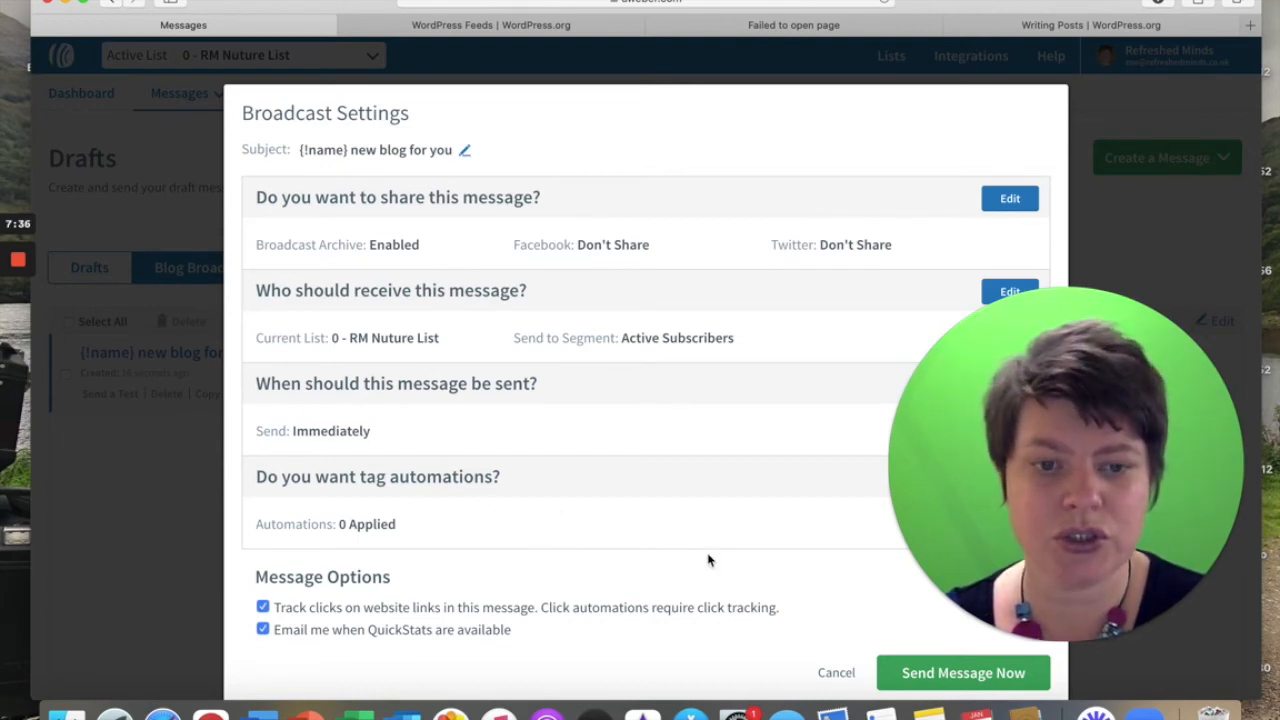
left_click(836, 674)
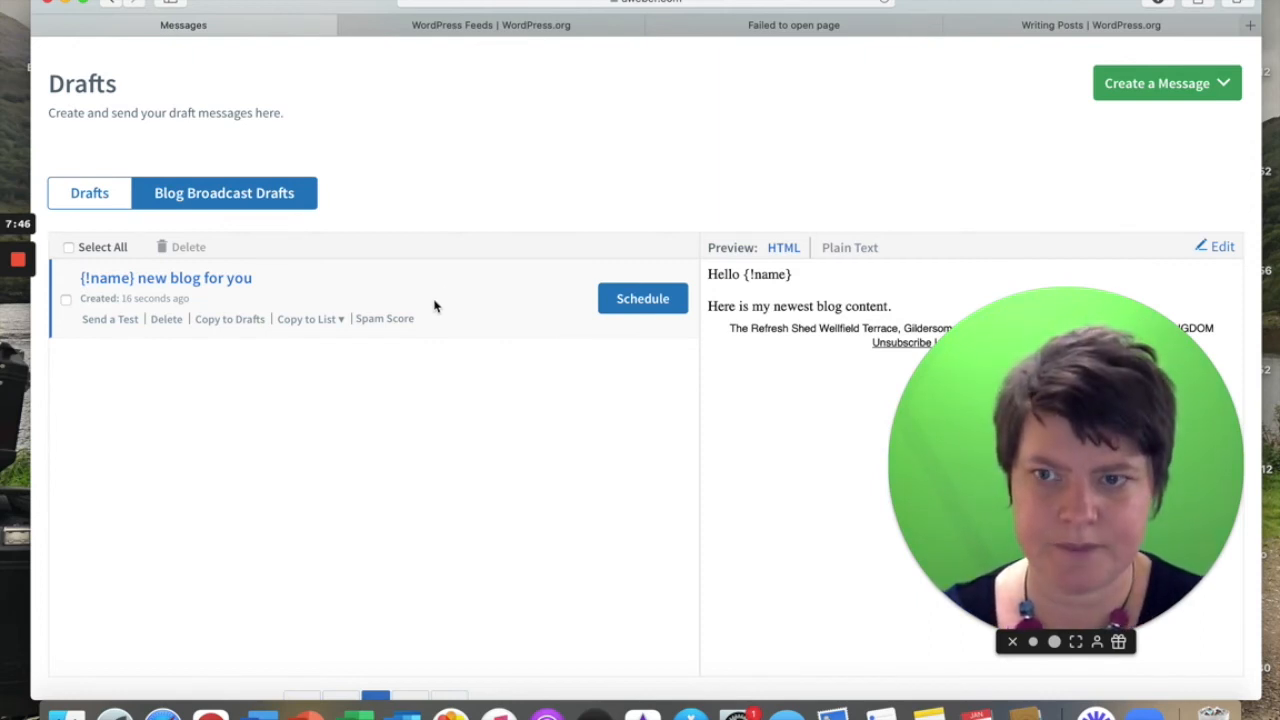
Switch to the Refreshed Minds WordPress dashboard and check which permalink structure the site uses.
left_click(766, 22)
left_click(881, 3)
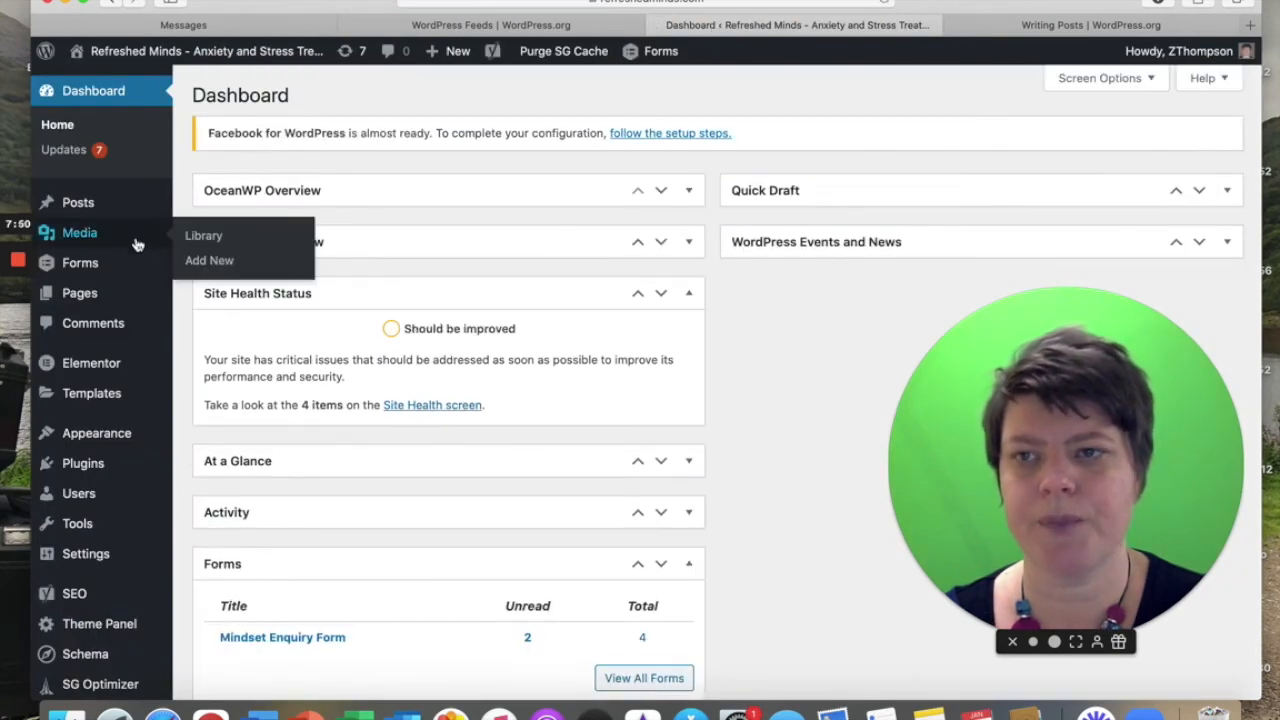
scroll(141, 330, "down", 2)
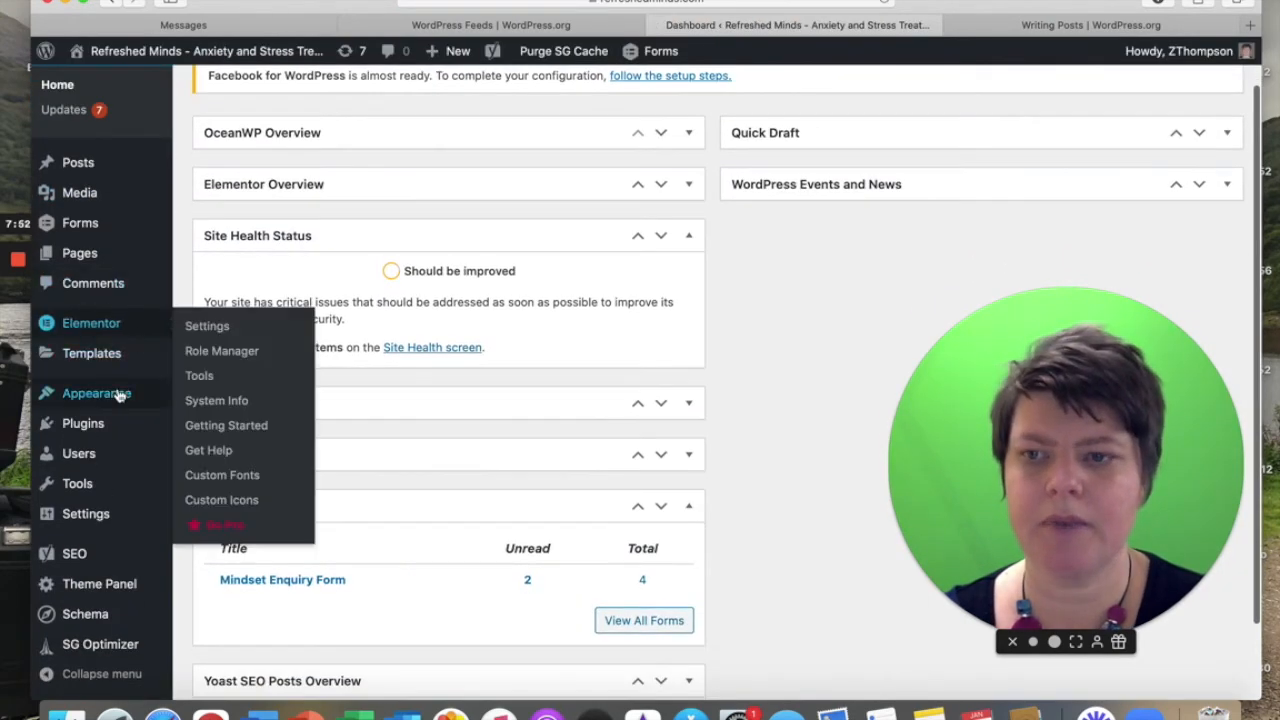
mouse_move(102, 393)
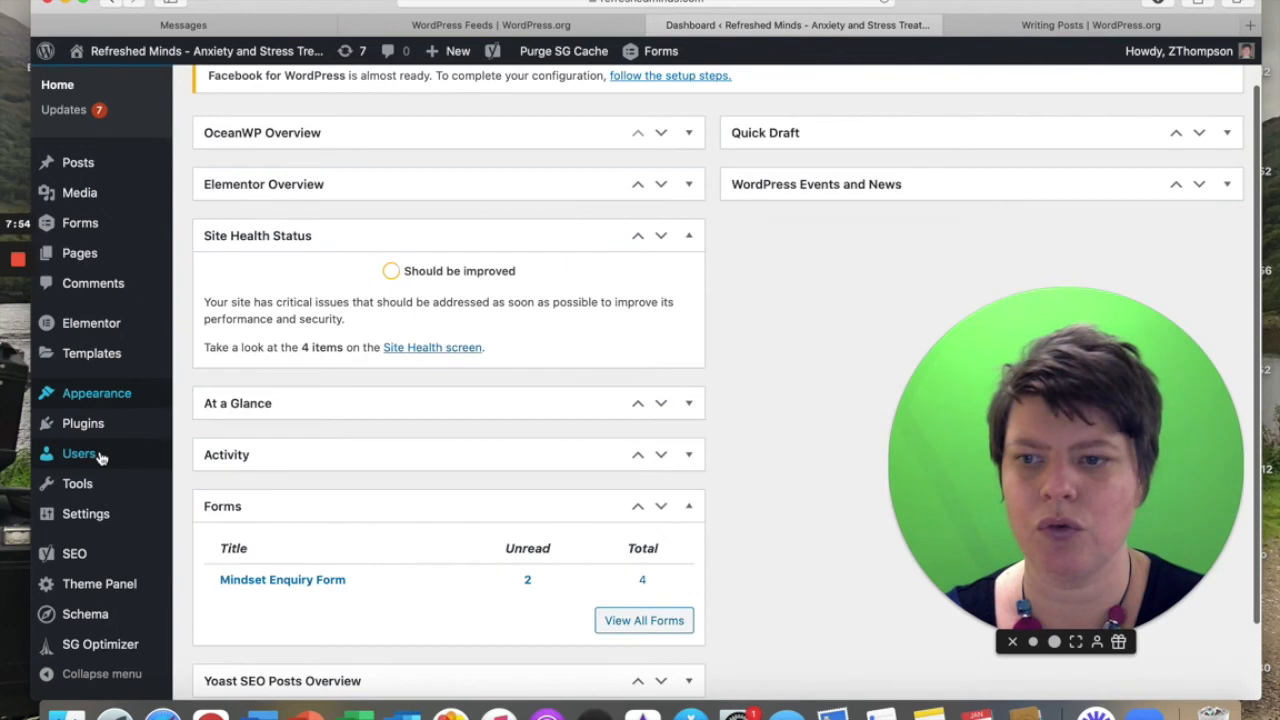
mouse_move(103, 515)
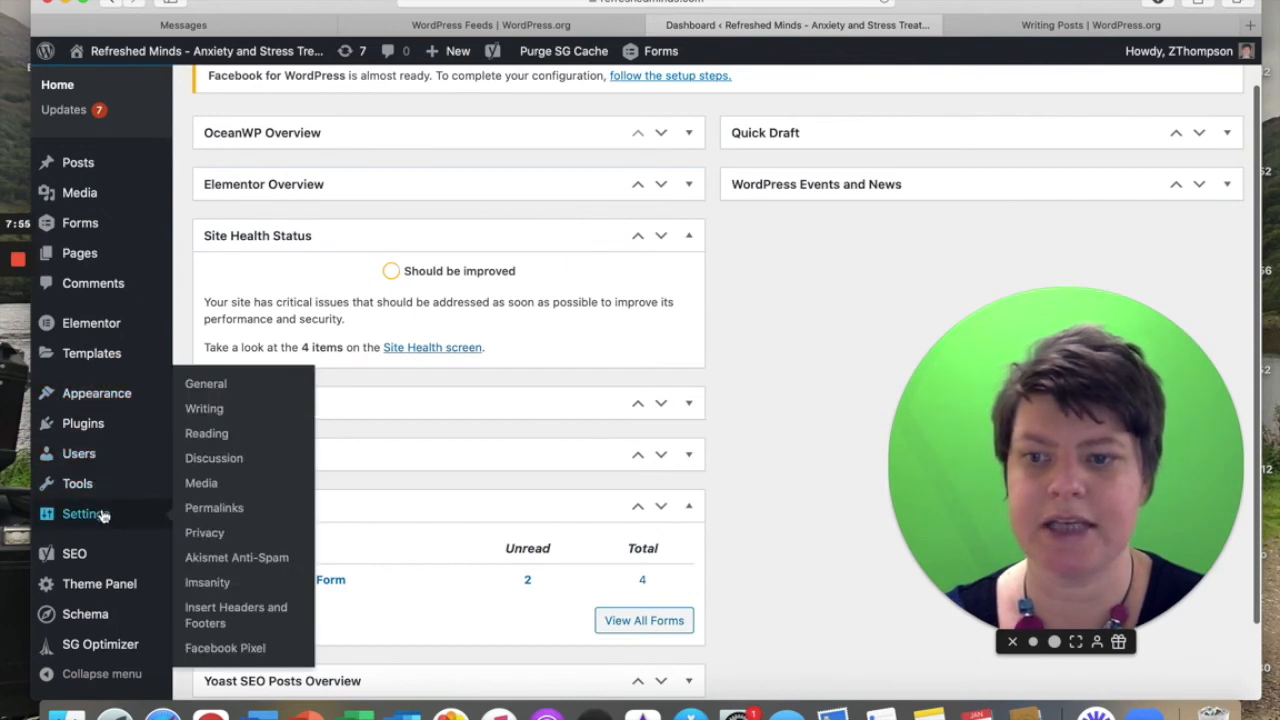
left_click(224, 510)
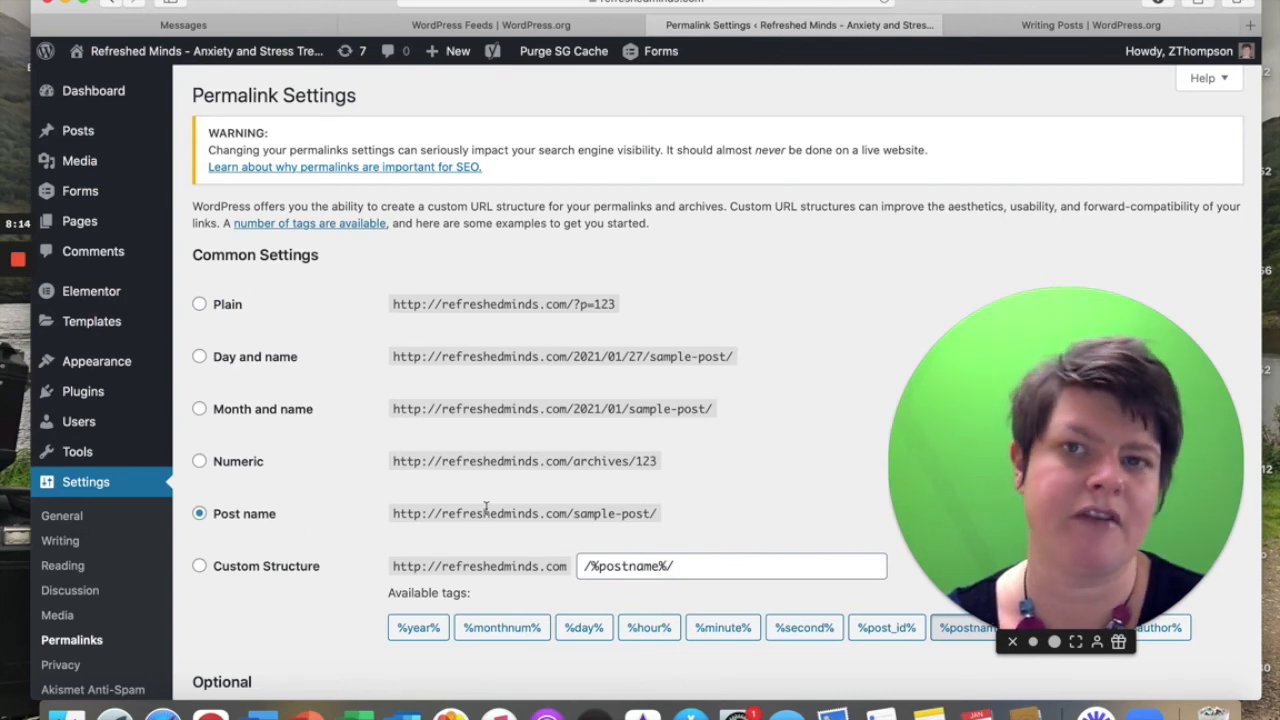
Review the feed URL formats for custom permalinks on the WordPress Feeds page, and return to the AWeber drafts.
left_click(455, 27)
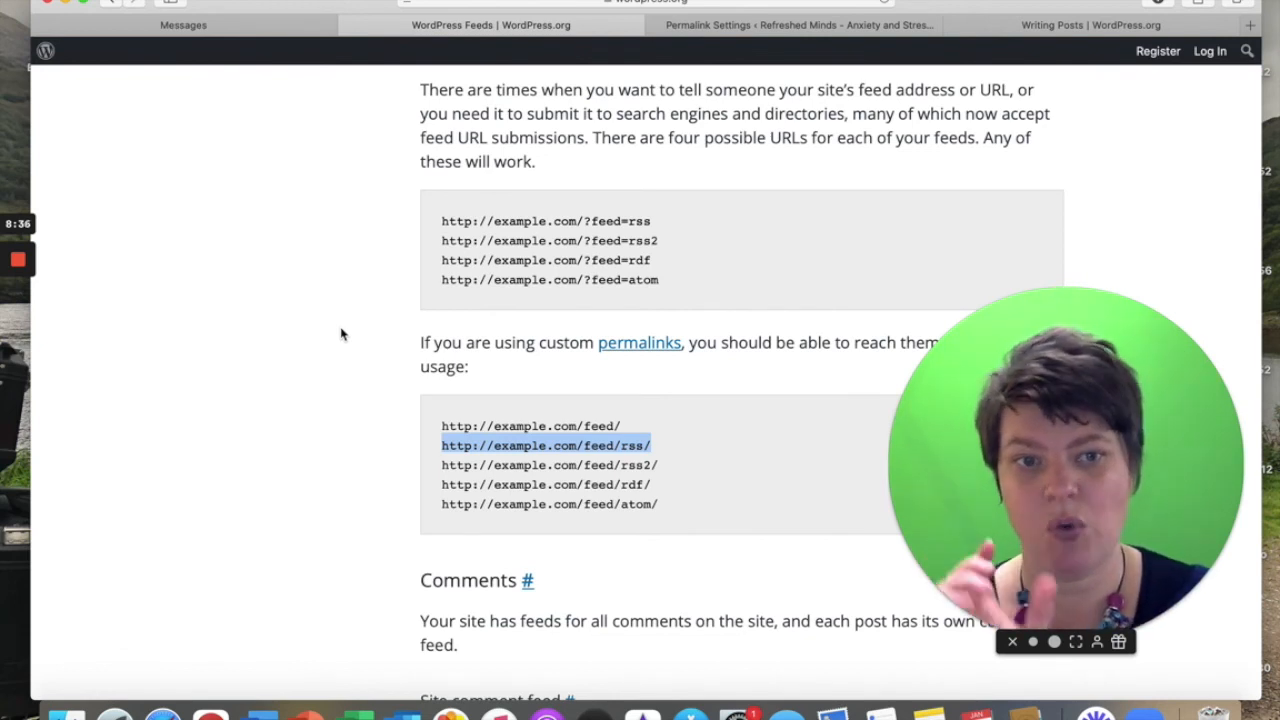
left_click(216, 29)
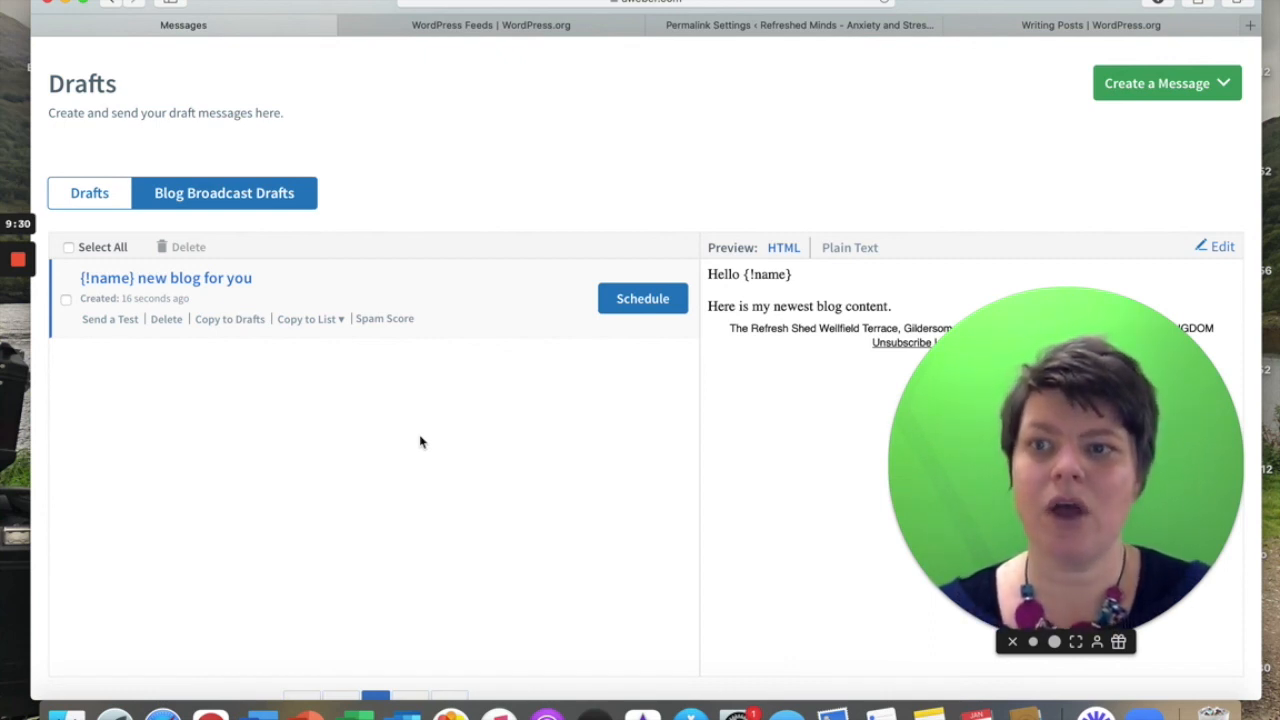
mouse_move(17, 267)
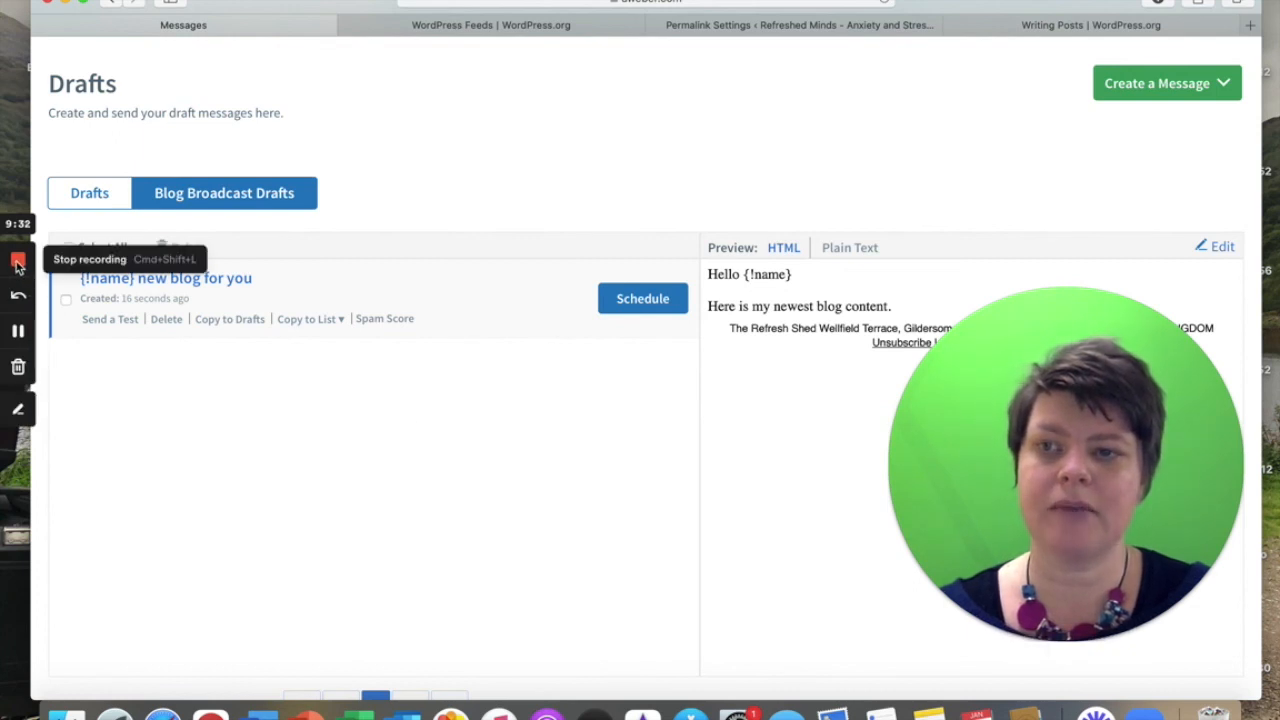